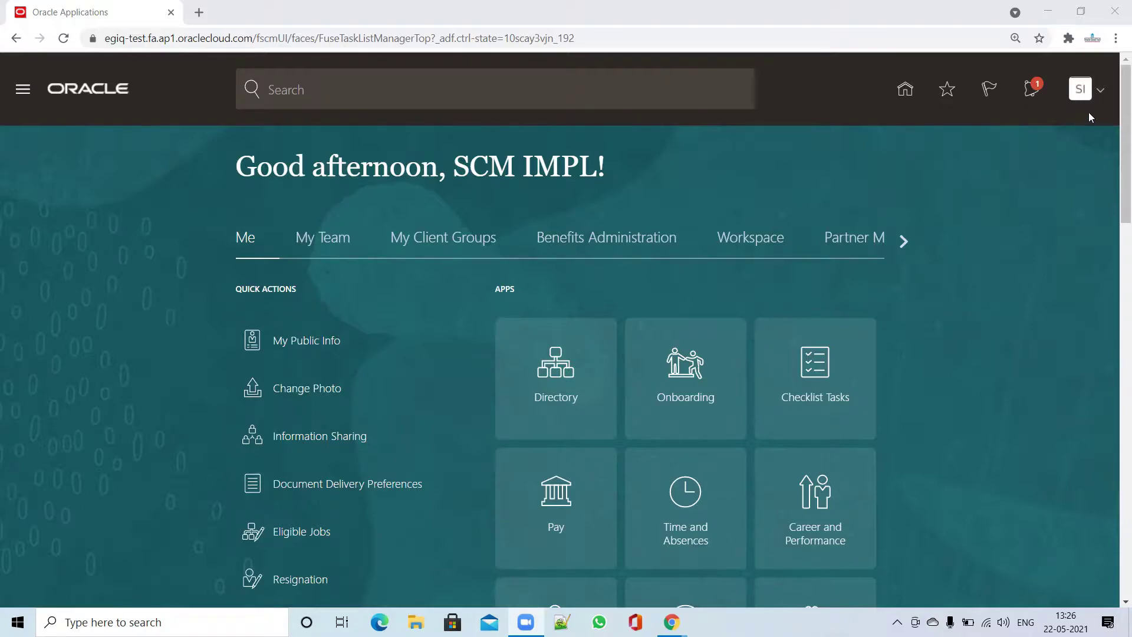
Open Setup and Maintenance and go to its task search page.
{"action": "left_click", "coordinate": [1100, 93]}
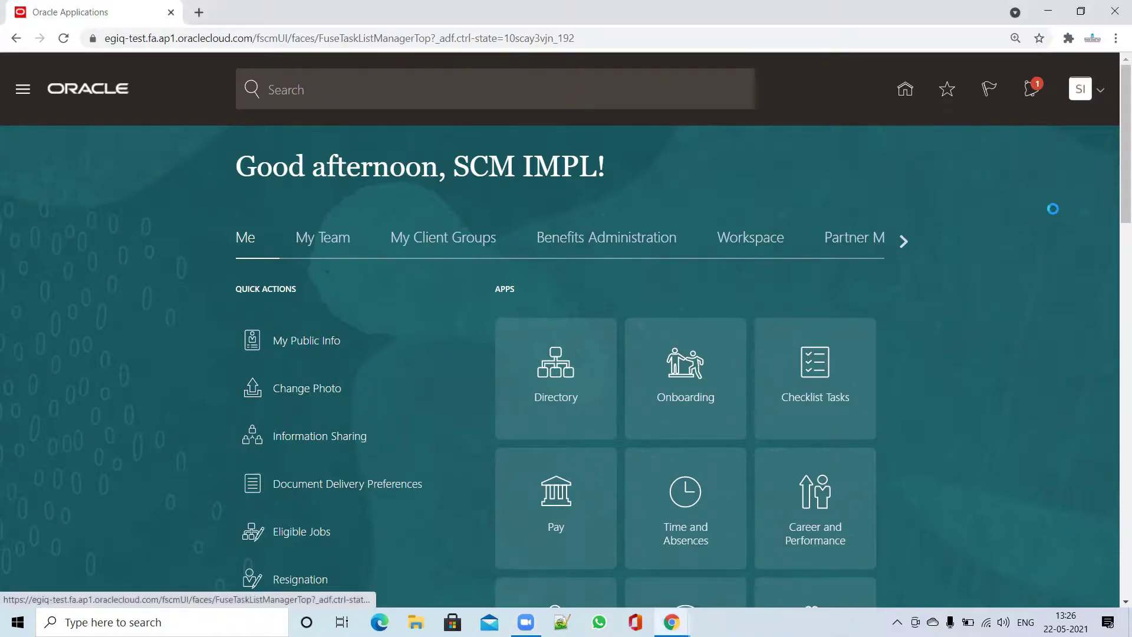
{"action": "left_click", "coordinate": [836, 328]}
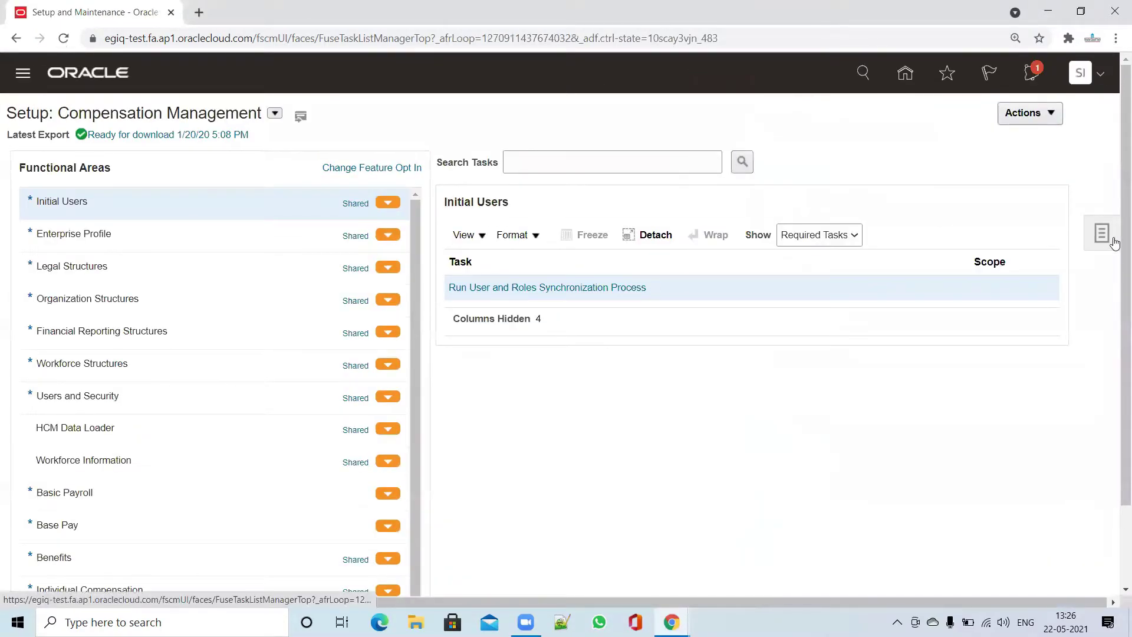
{"action": "left_click", "coordinate": [1114, 242]}
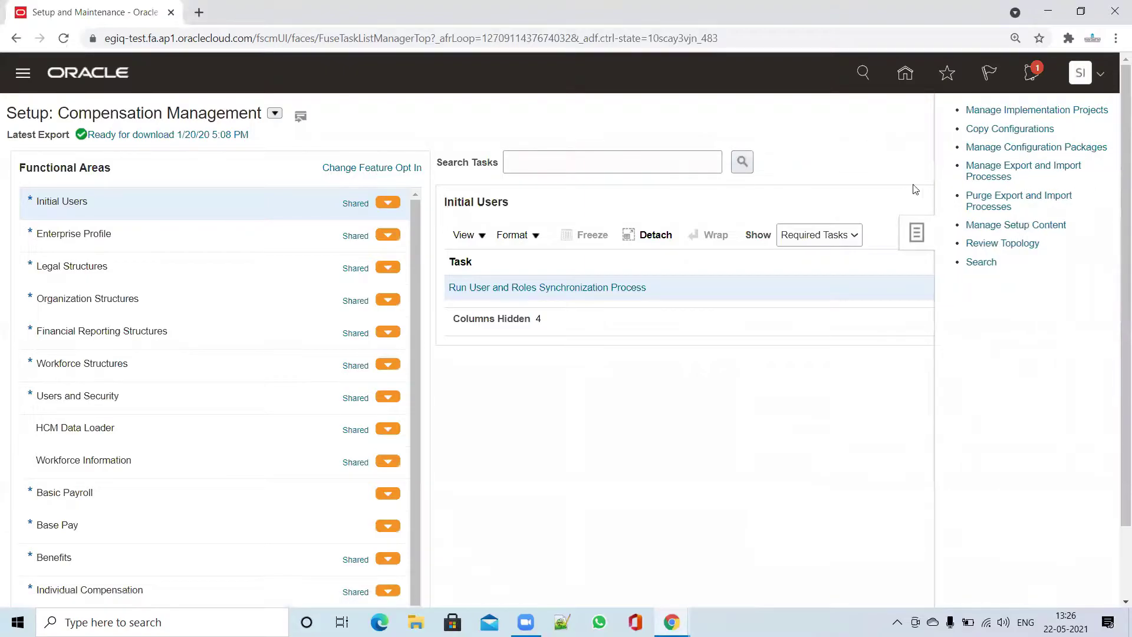
{"action": "left_click", "coordinate": [977, 262]}
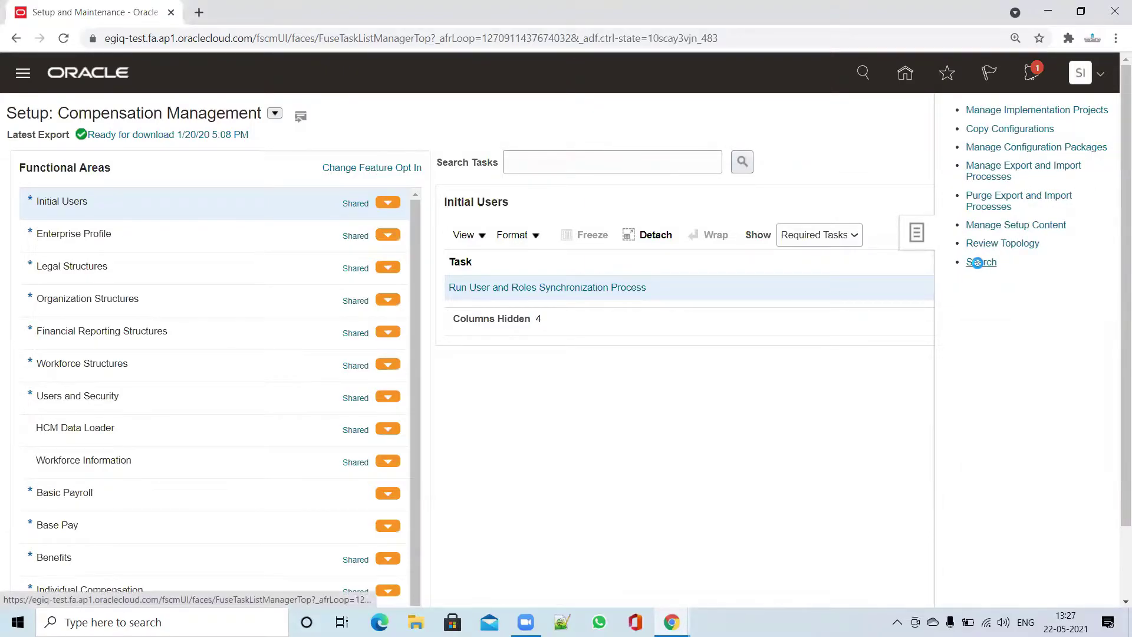
Search the setup tasks for "Manage%Orches%" and open Manage Orchestration Process Definitions.
{"action": "left_click", "coordinate": [477, 149]}
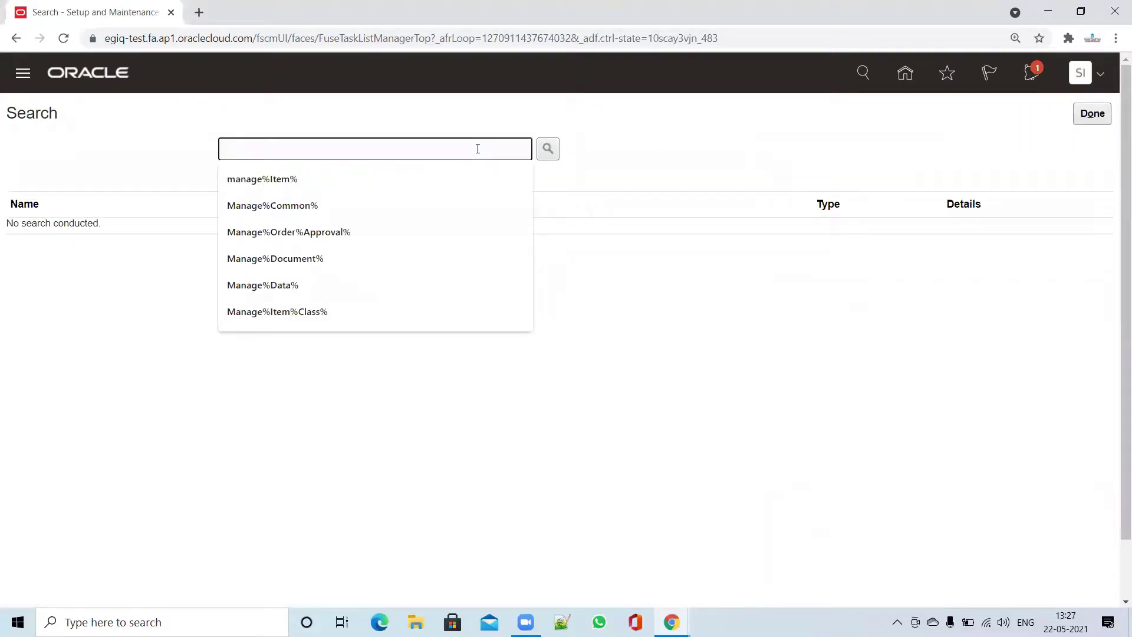
{"action": "type", "text": "Manage"}
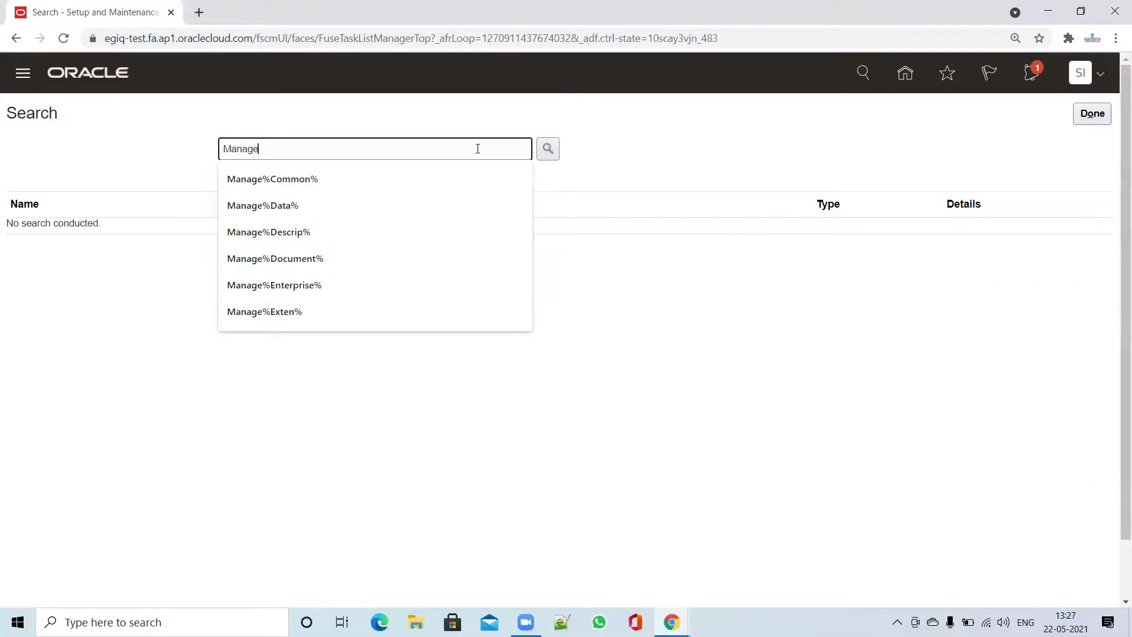
{"action": "type", "text": "%Orches%"}
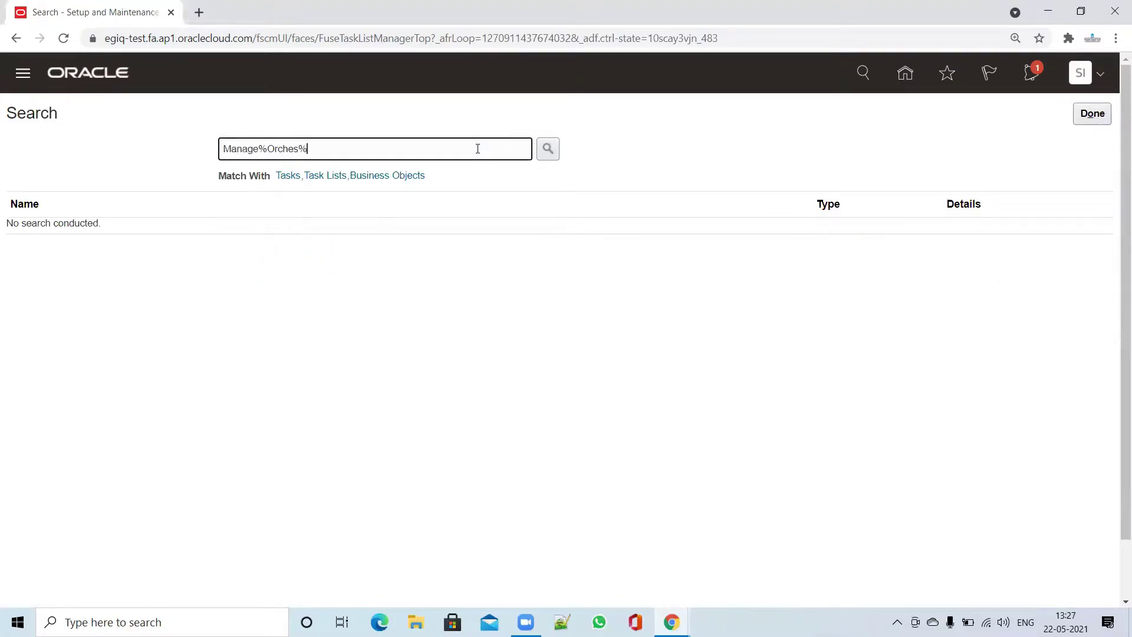
{"action": "key", "text": "Return"}
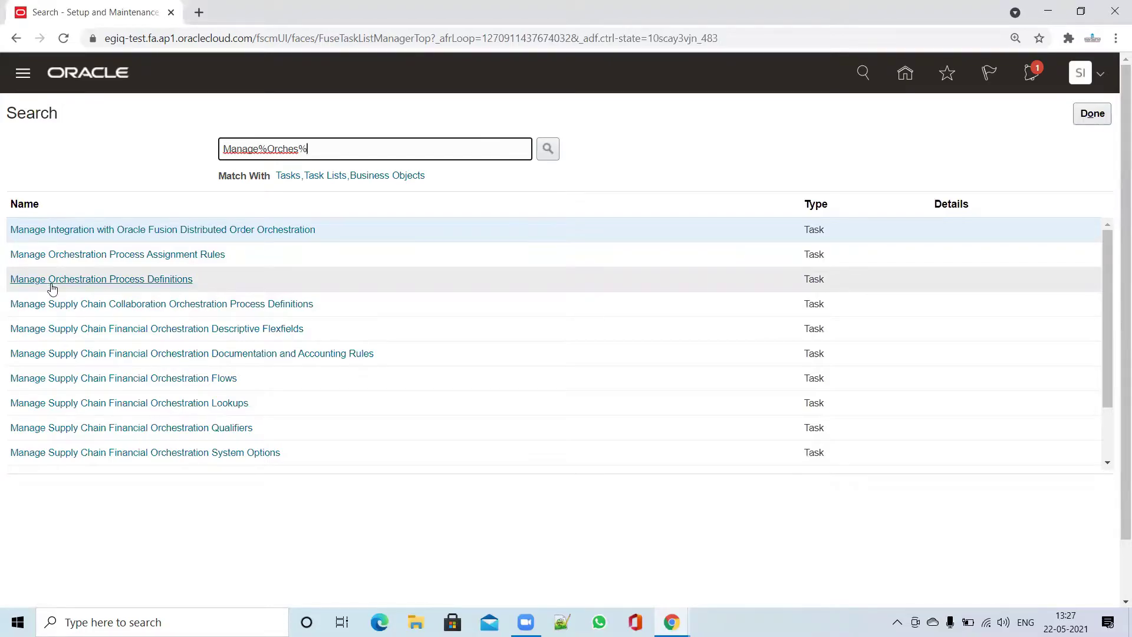
{"action": "left_click", "coordinate": [112, 278]}
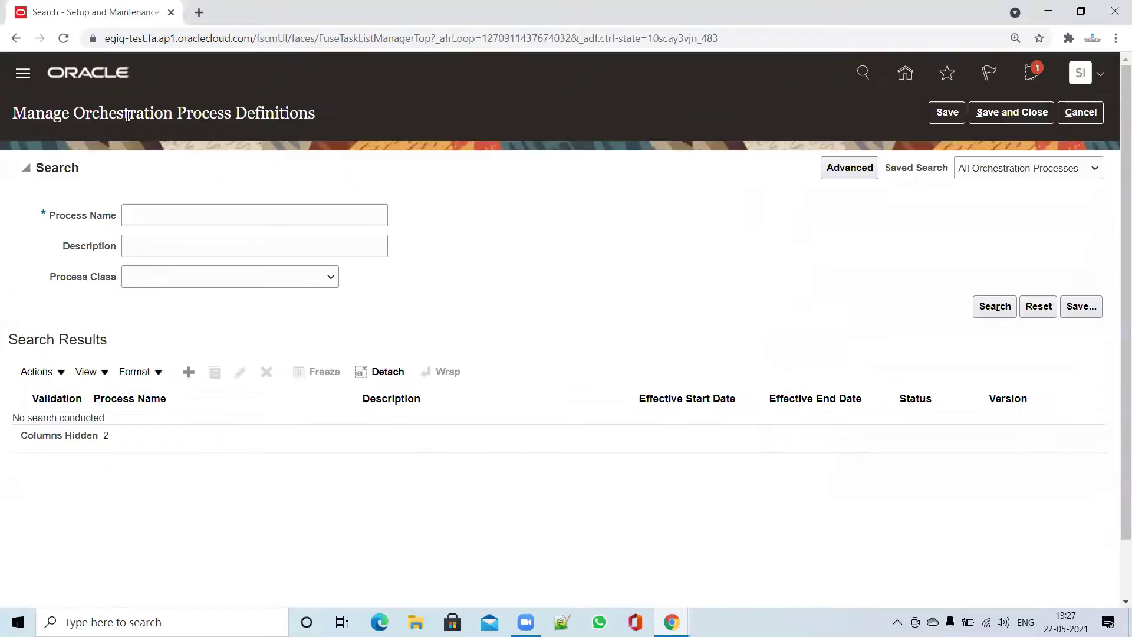
Search for process names starting with "Doo" and review the step details of the fulfillment and sales order submission processes.
{"action": "left_click", "coordinate": [199, 217]}
{"action": "type", "text": "Doo"}
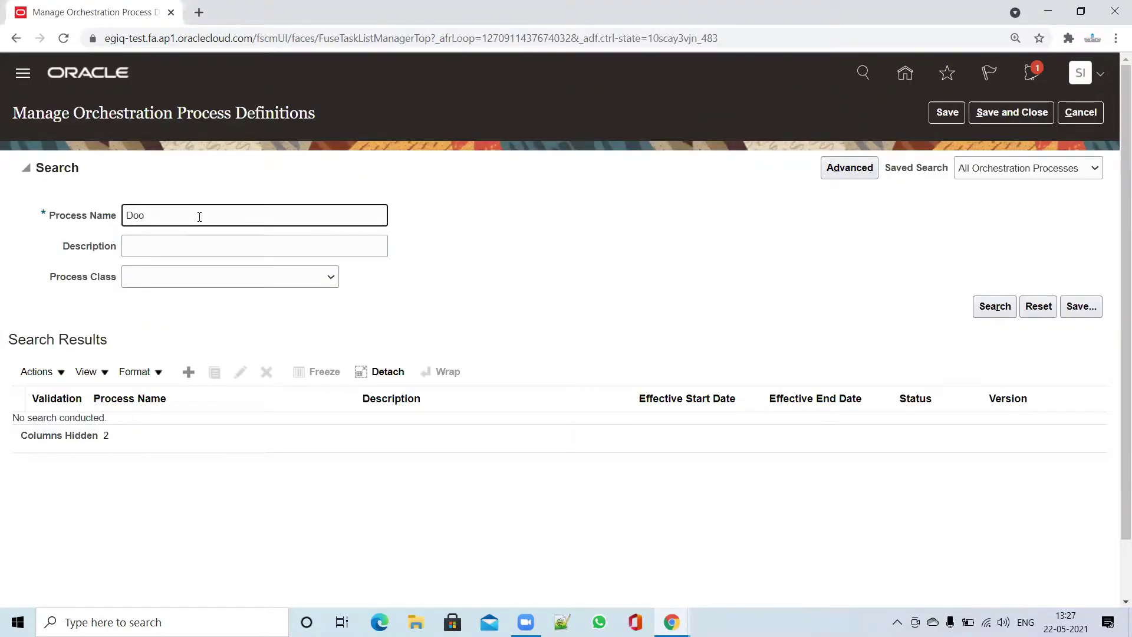
{"action": "key", "text": "Return"}
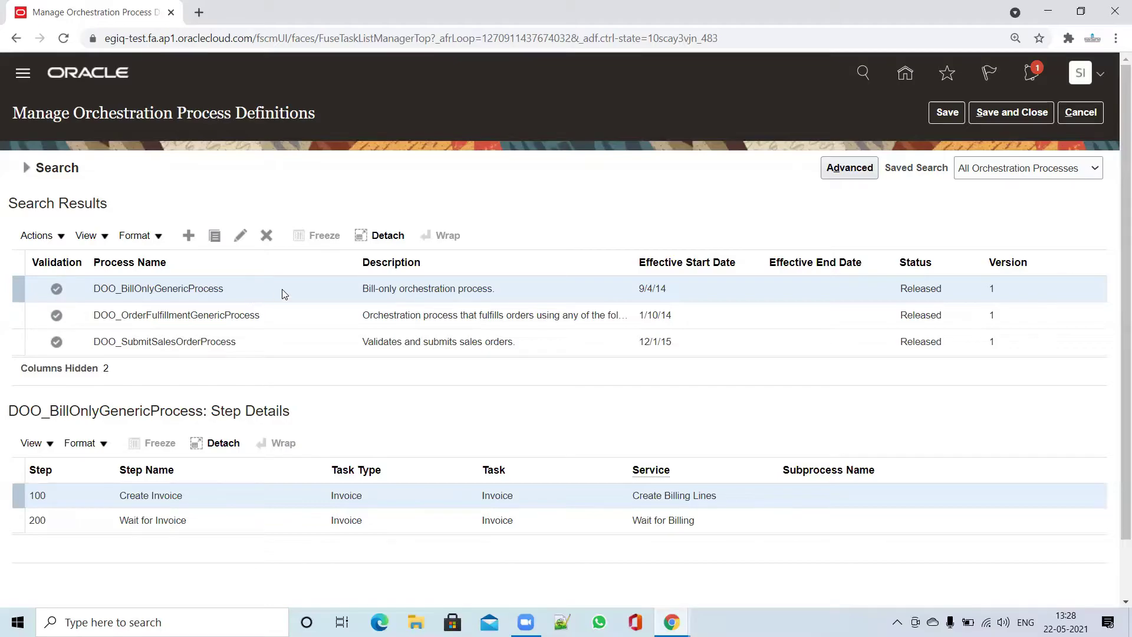
{"action": "left_click", "coordinate": [313, 318]}
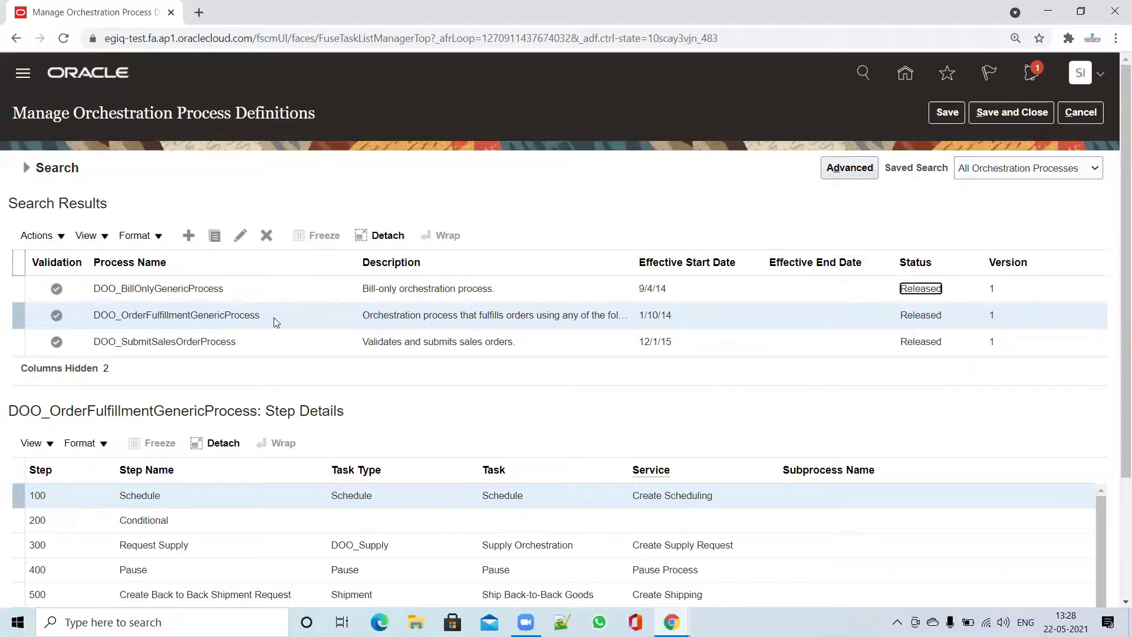
{"action": "left_click", "coordinate": [281, 341]}
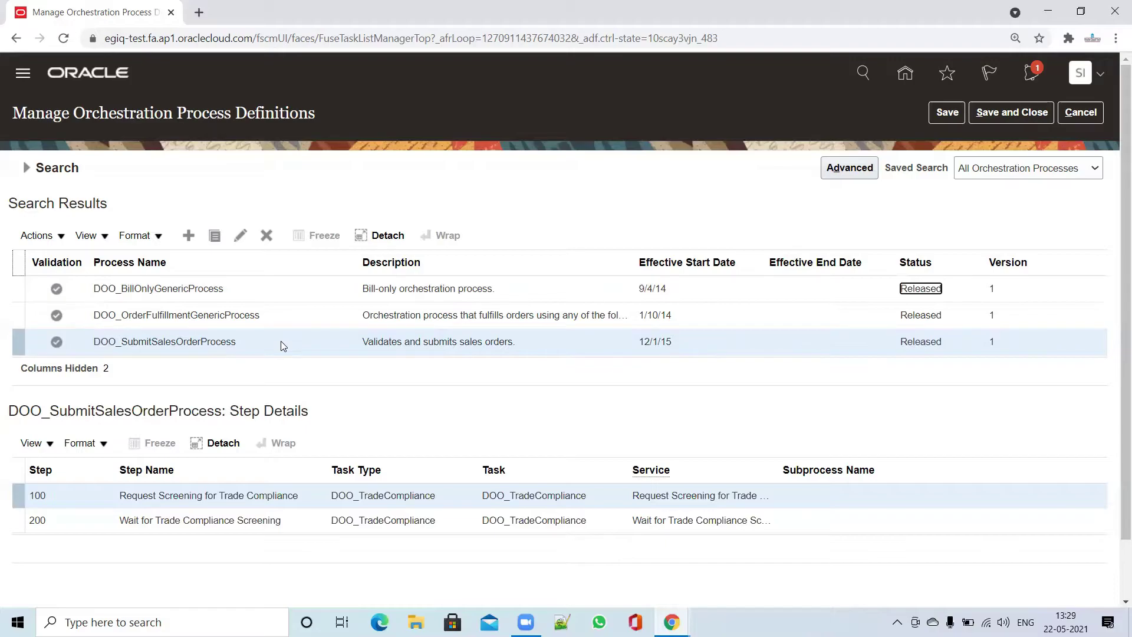
Search the process definitions for "Ship%" and review the steps of ShipOrderGenericProcess.
{"action": "left_click", "coordinate": [27, 169]}
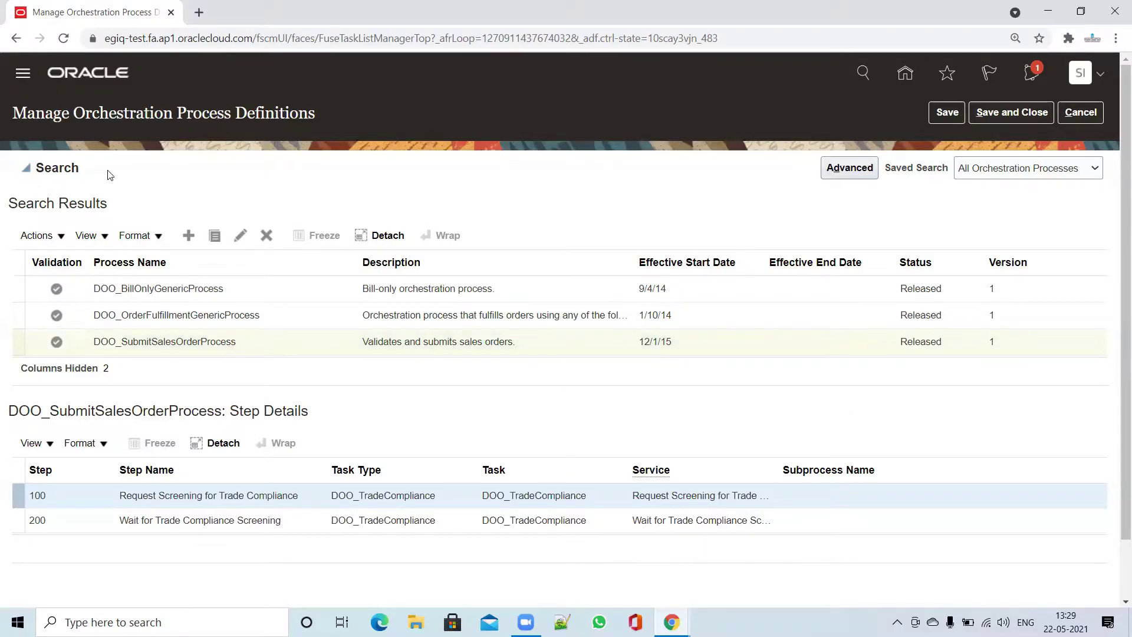
{"action": "left_click_drag", "start_coordinate": [180, 215], "coordinate": [125, 217]}
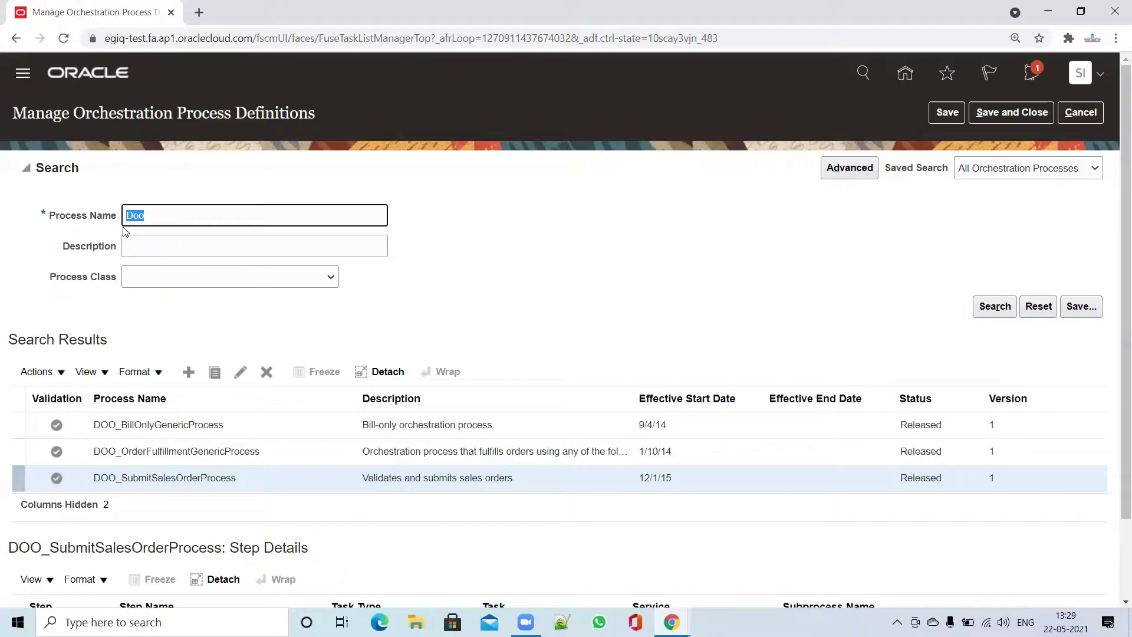
{"action": "type", "text": "Ship%"}
{"action": "key", "text": "Return"}
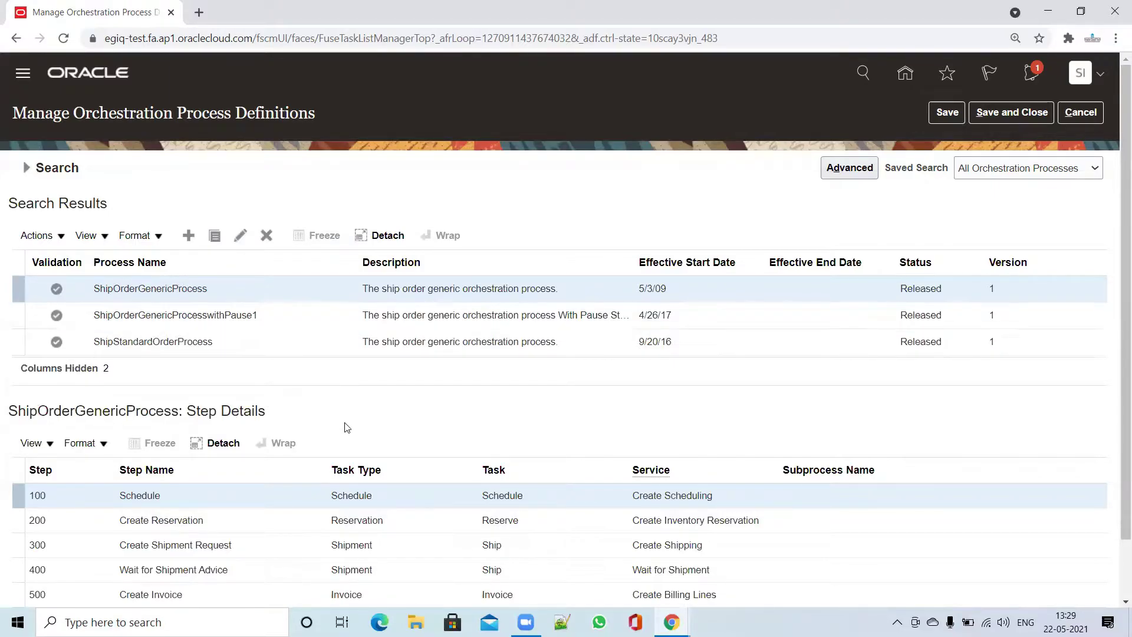
{"action": "scroll", "coordinate": [346, 426], "scroll_direction": "down", "scroll_amount": 2}
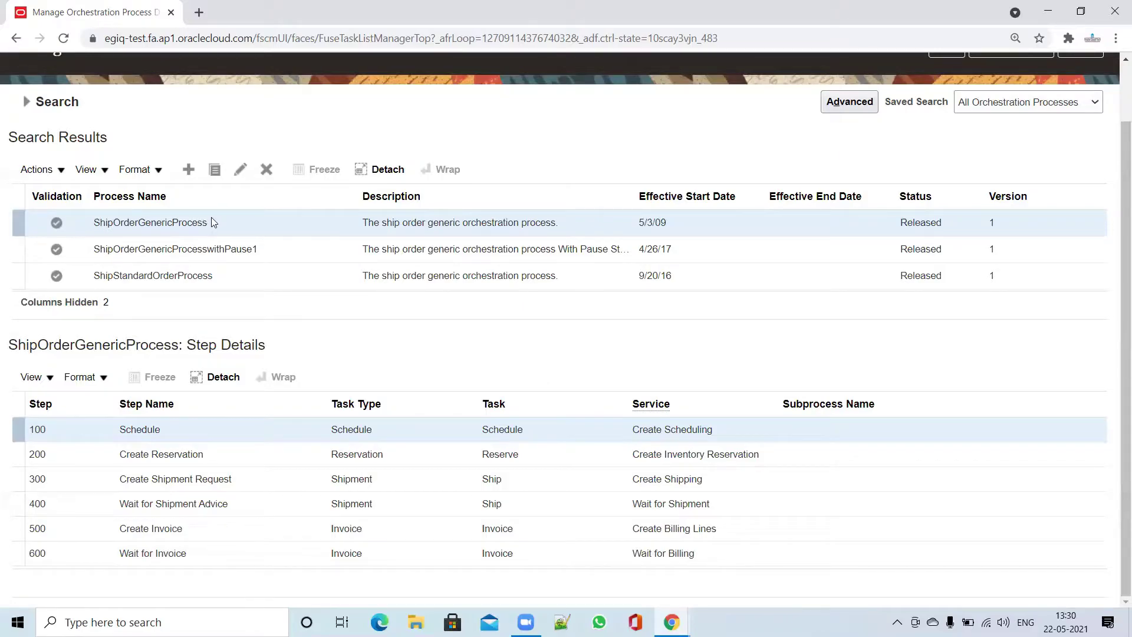
Duplicate the ship order generic orchestration process and look over the copy's definition.
{"action": "left_click", "coordinate": [215, 170]}
{"action": "left_click", "coordinate": [222, 223]}
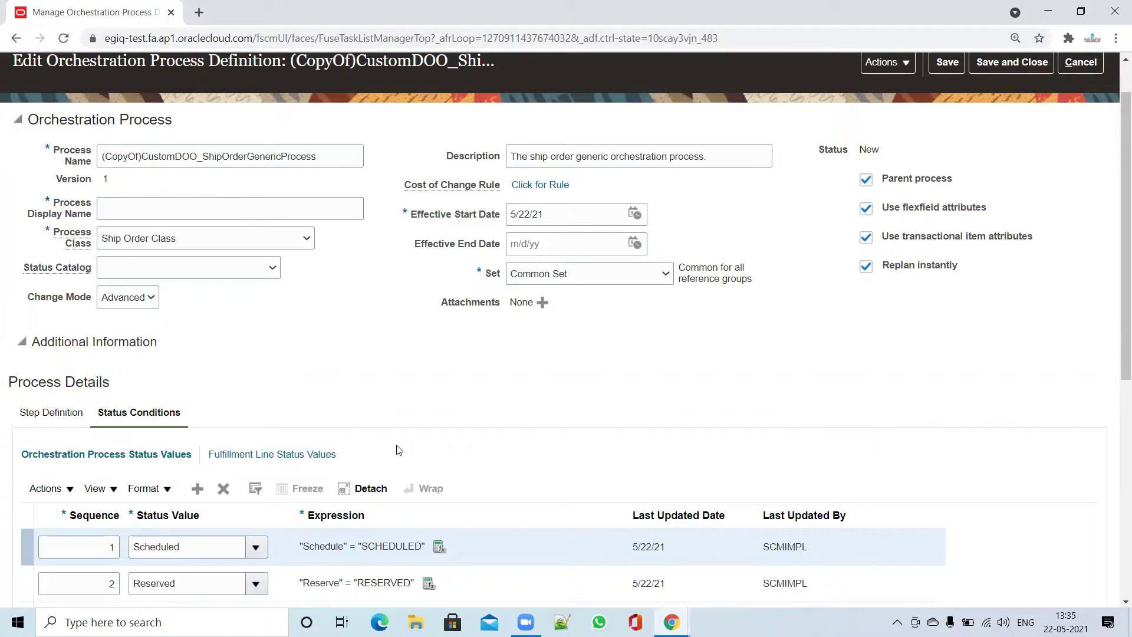
{"action": "scroll", "coordinate": [416, 395], "scroll_direction": "down", "scroll_amount": 4}
{"action": "scroll", "coordinate": [379, 213], "scroll_direction": "up", "scroll_amount": 5}
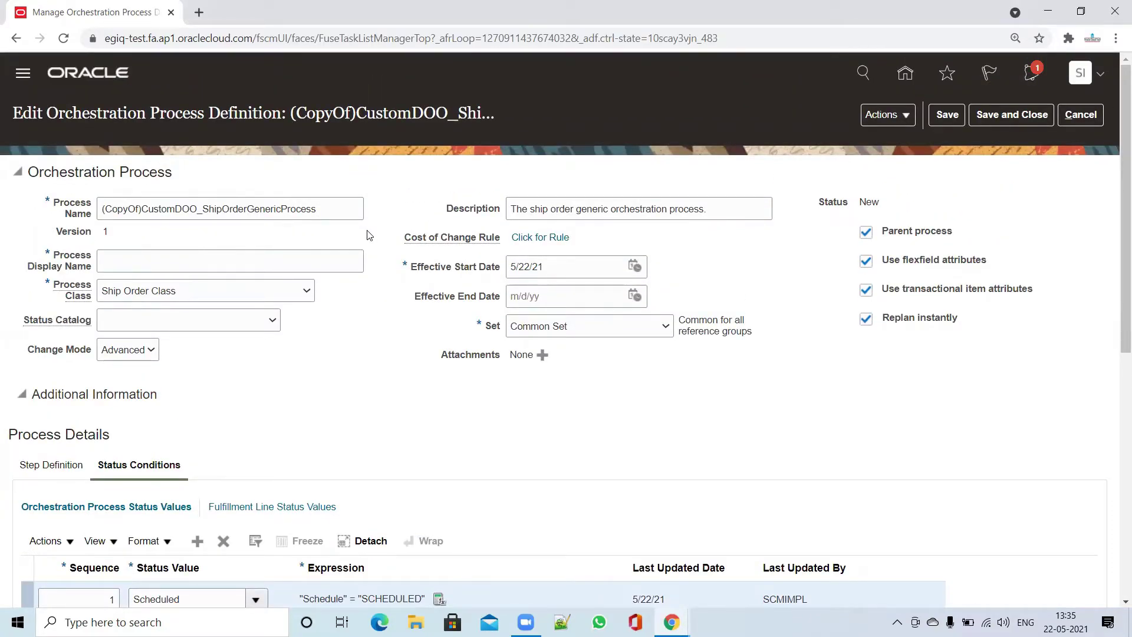
Set both the process name and the process display name of the copy to CustomDOO_ShipOrderGenericProcessforPickShiponly.
{"action": "left_click_drag", "start_coordinate": [144, 210], "coordinate": [81, 220]}
{"action": "key", "text": "Delete"}
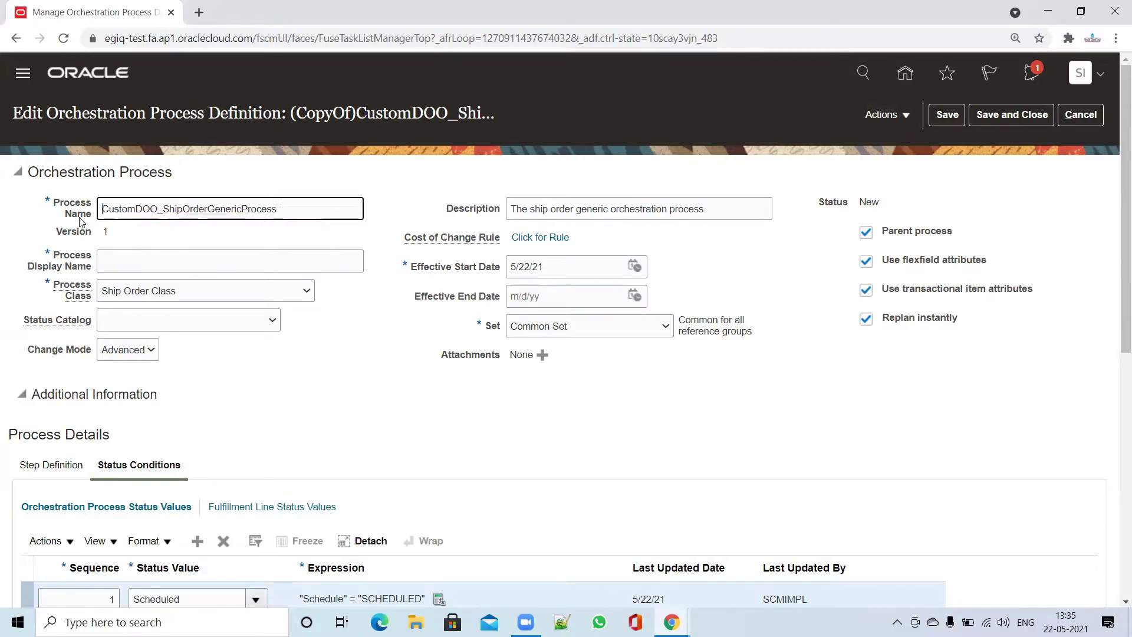
{"action": "left_click", "coordinate": [303, 207]}
{"action": "type", "text": "forPickShiponly"}
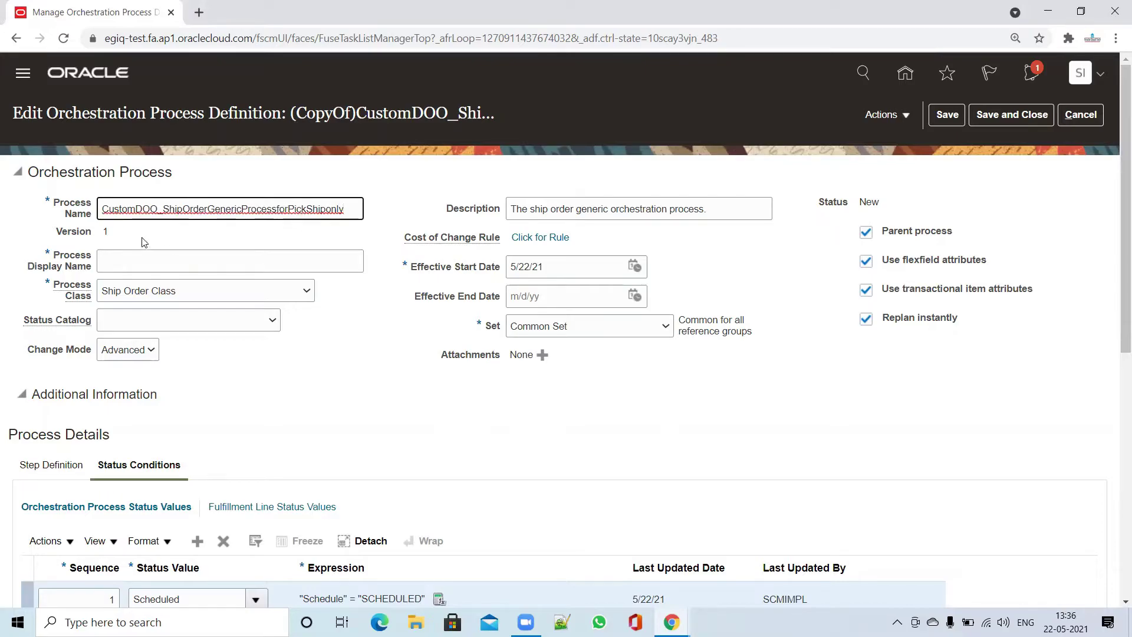
{"action": "key", "text": "ctrl+a"}
{"action": "key", "text": "ctrl+c"}
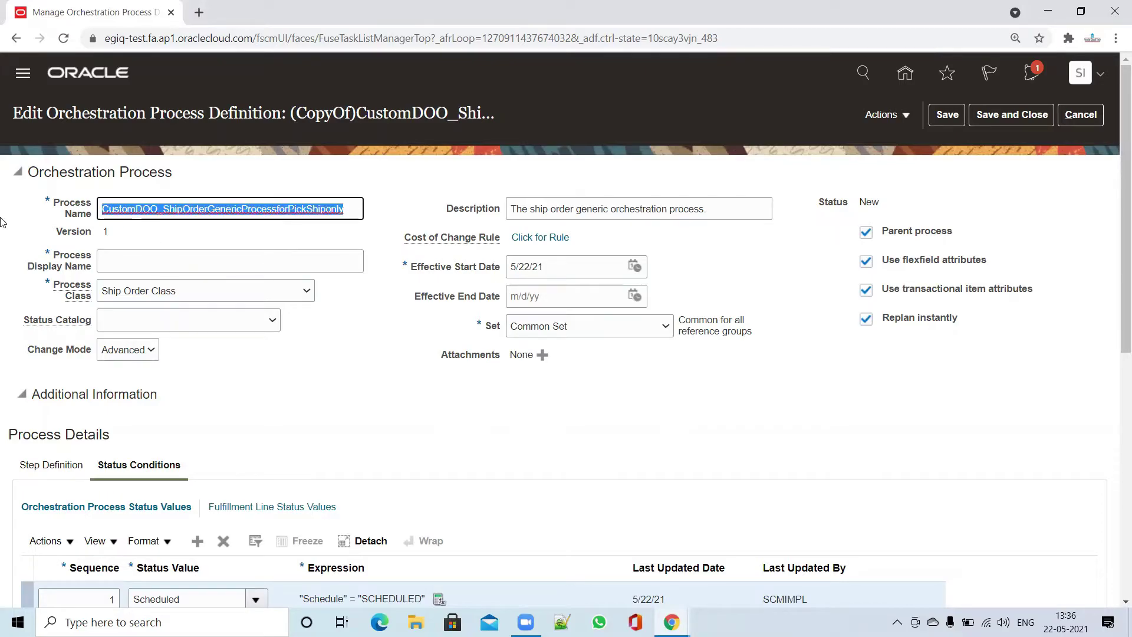
{"action": "left_click", "coordinate": [151, 262]}
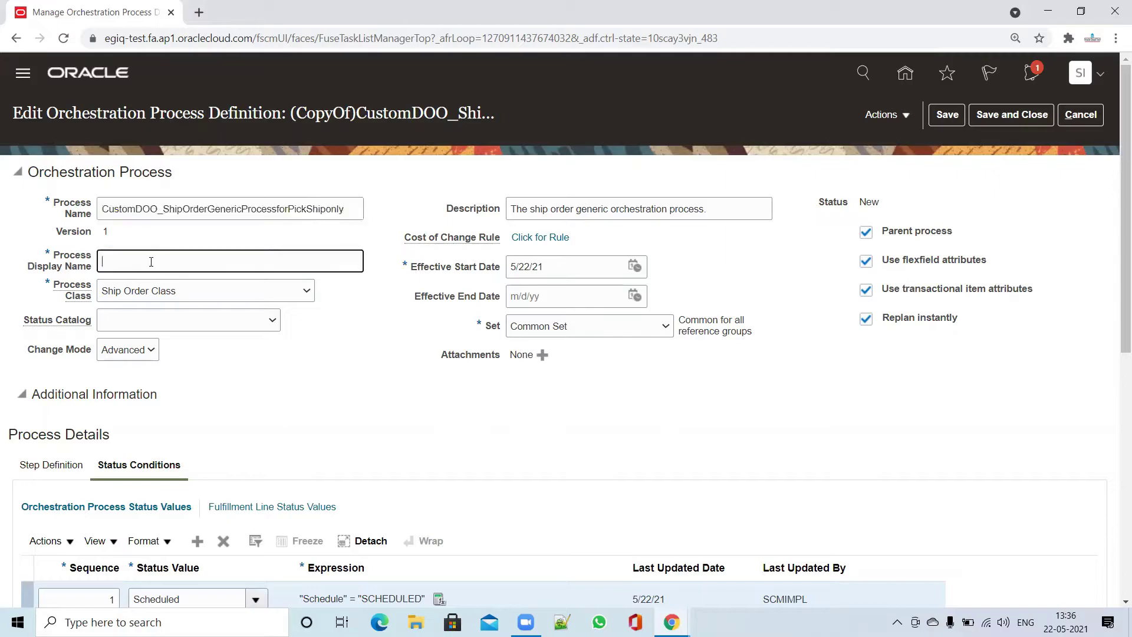
{"action": "key", "text": "ctrl+v"}
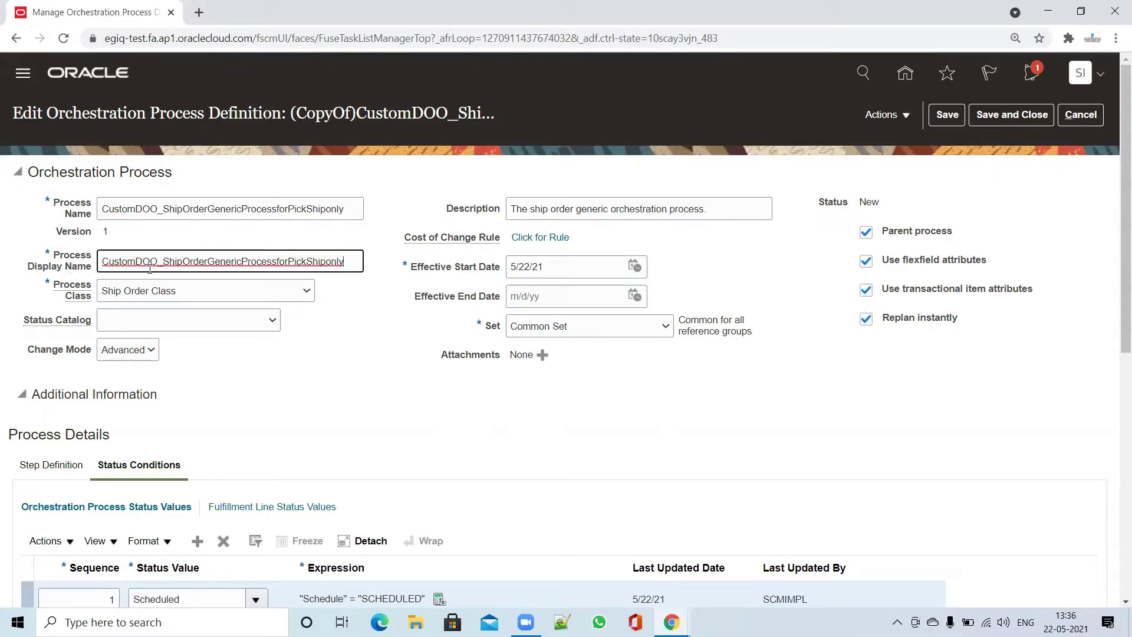
{"action": "left_click", "coordinate": [363, 311]}
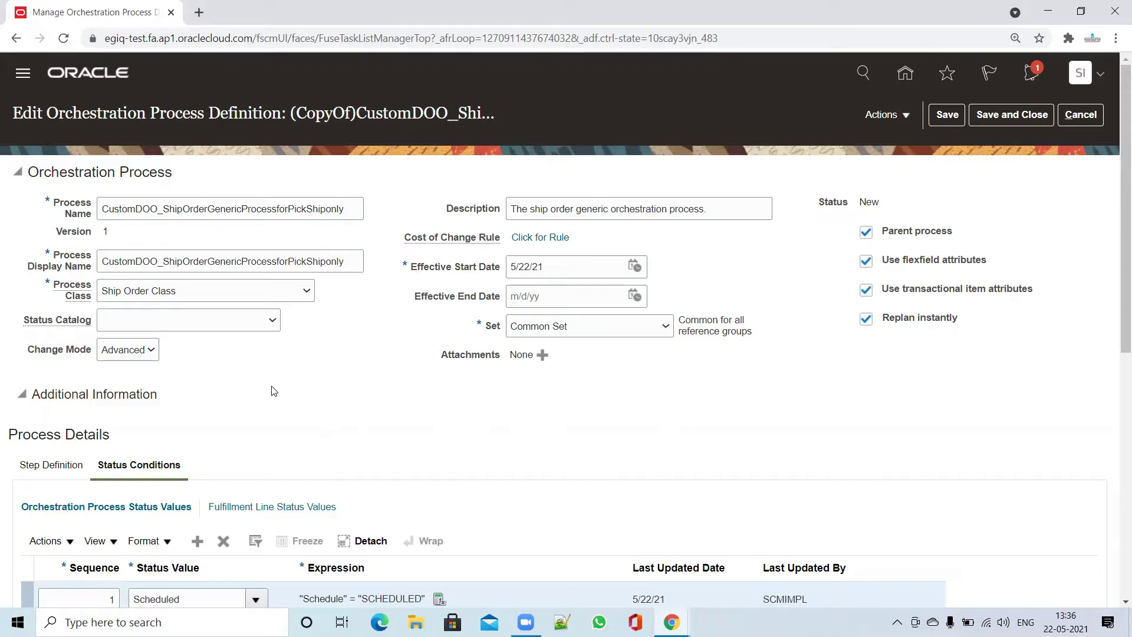
Review the available Process Class and Status Catalog options without changing either selection.
{"action": "left_click", "coordinate": [302, 292]}
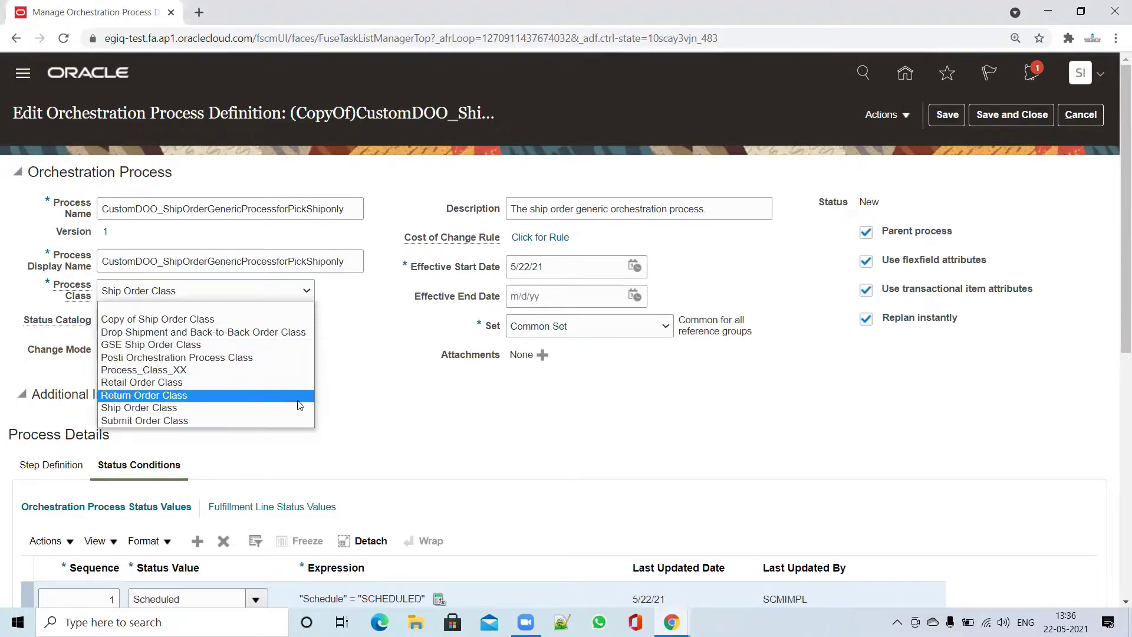
{"action": "left_click", "coordinate": [380, 356]}
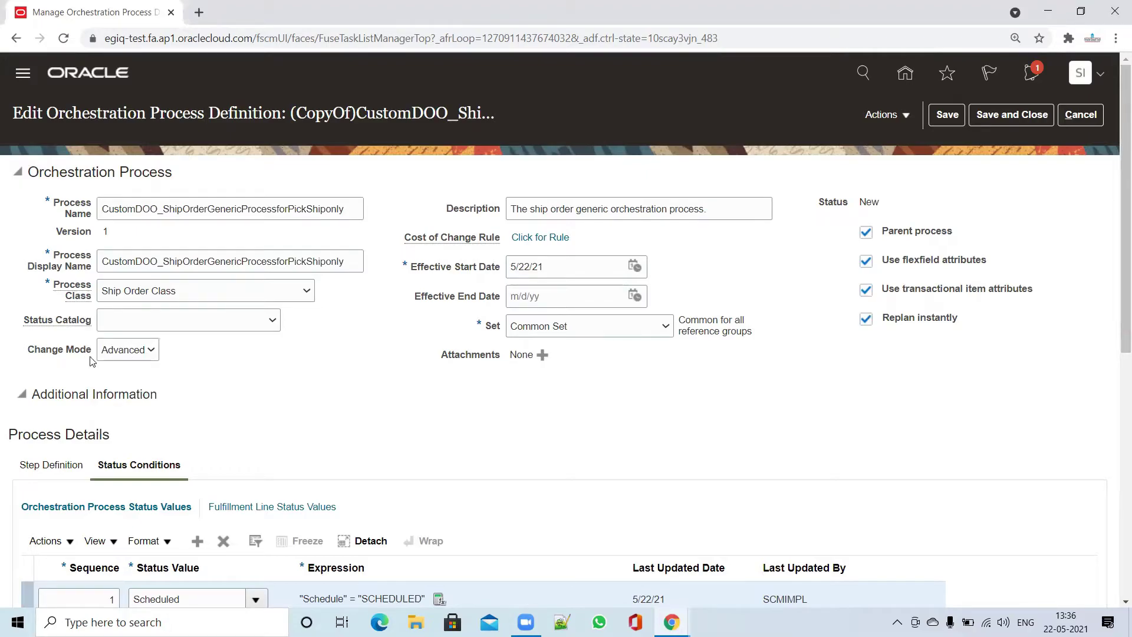
{"action": "left_click", "coordinate": [274, 321]}
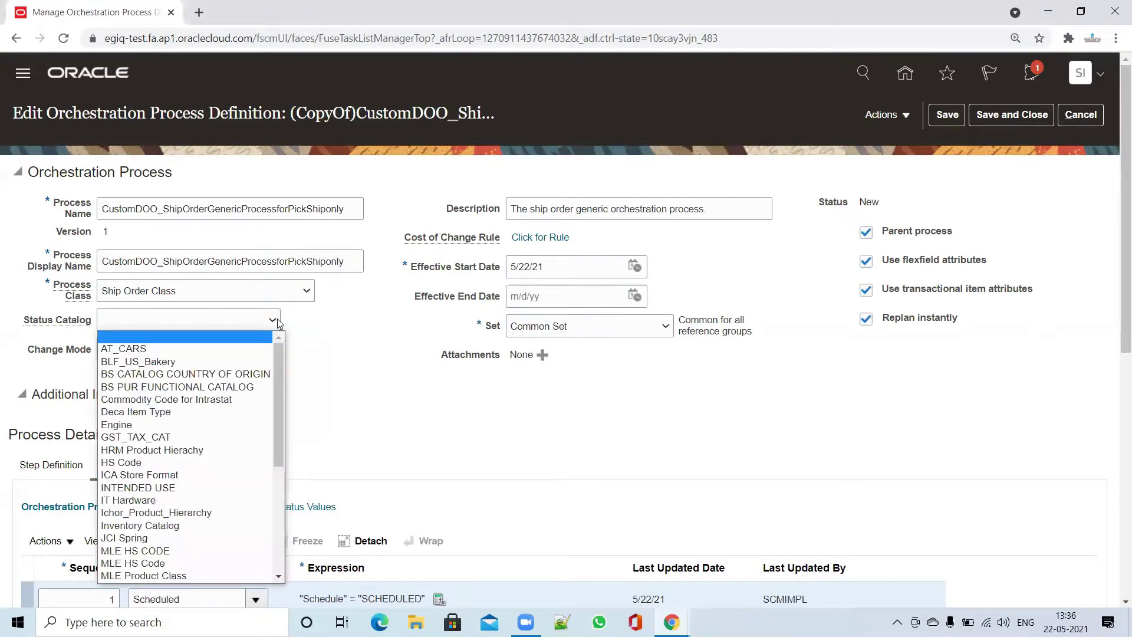
{"action": "left_click", "coordinate": [321, 328]}
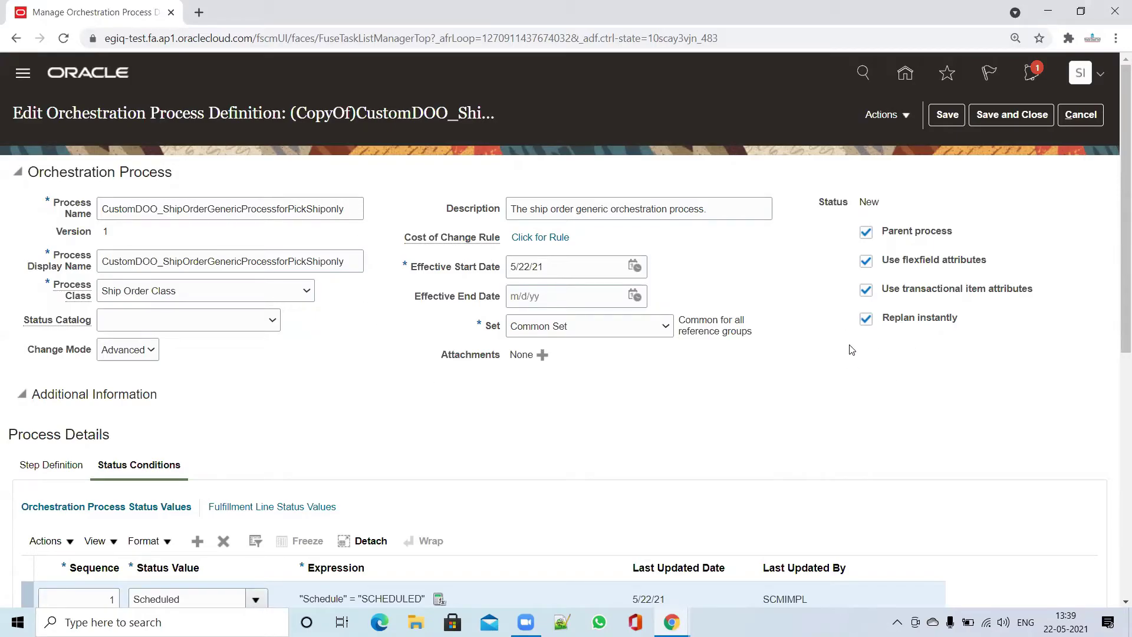
Examine the copied process's step definition, including its tasks and services, and its orchestration process status conditions.
{"action": "scroll", "coordinate": [932, 351], "scroll_direction": "down", "scroll_amount": 1}
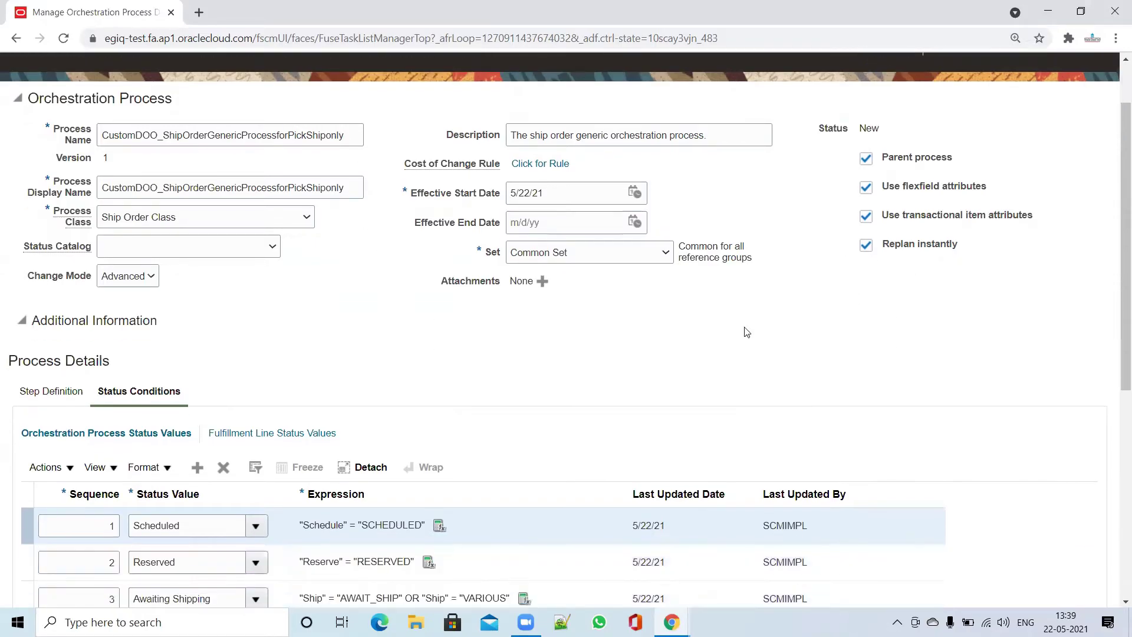
{"action": "scroll", "coordinate": [88, 259], "scroll_direction": "down", "scroll_amount": 2}
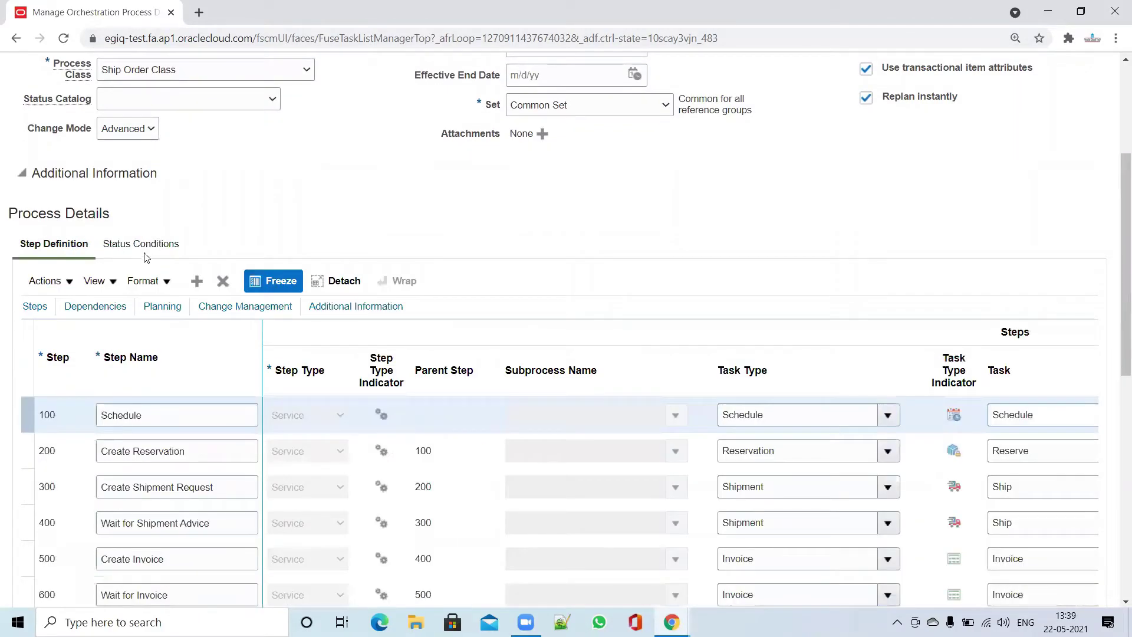
{"action": "scroll", "coordinate": [439, 215], "scroll_direction": "down", "scroll_amount": 1}
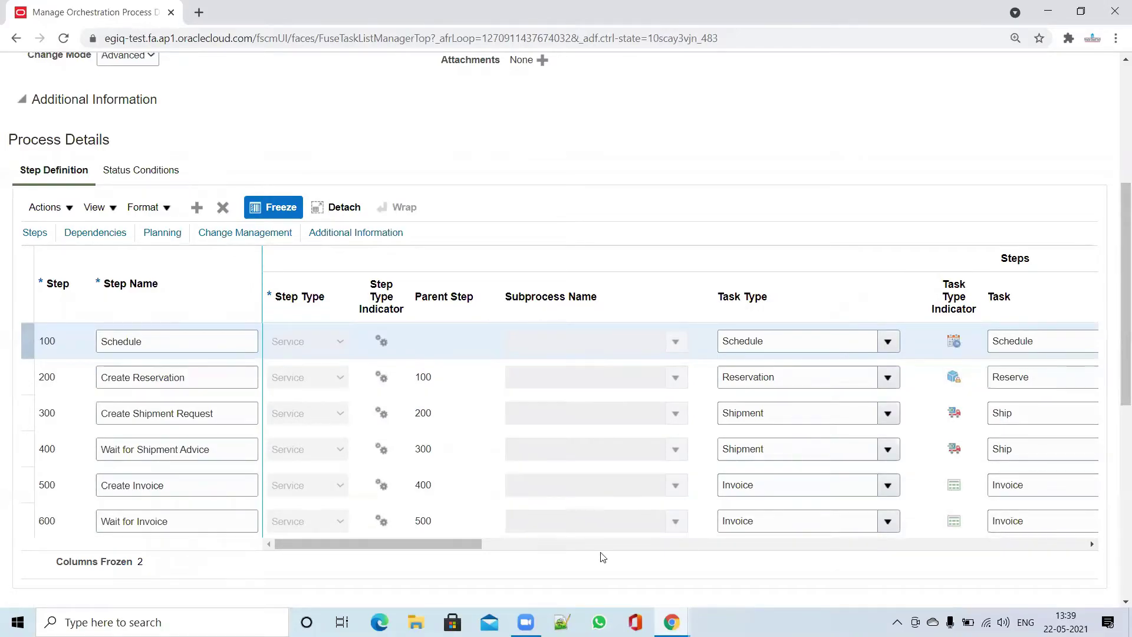
{"action": "left_click_drag", "start_coordinate": [464, 551], "coordinate": [643, 558]}
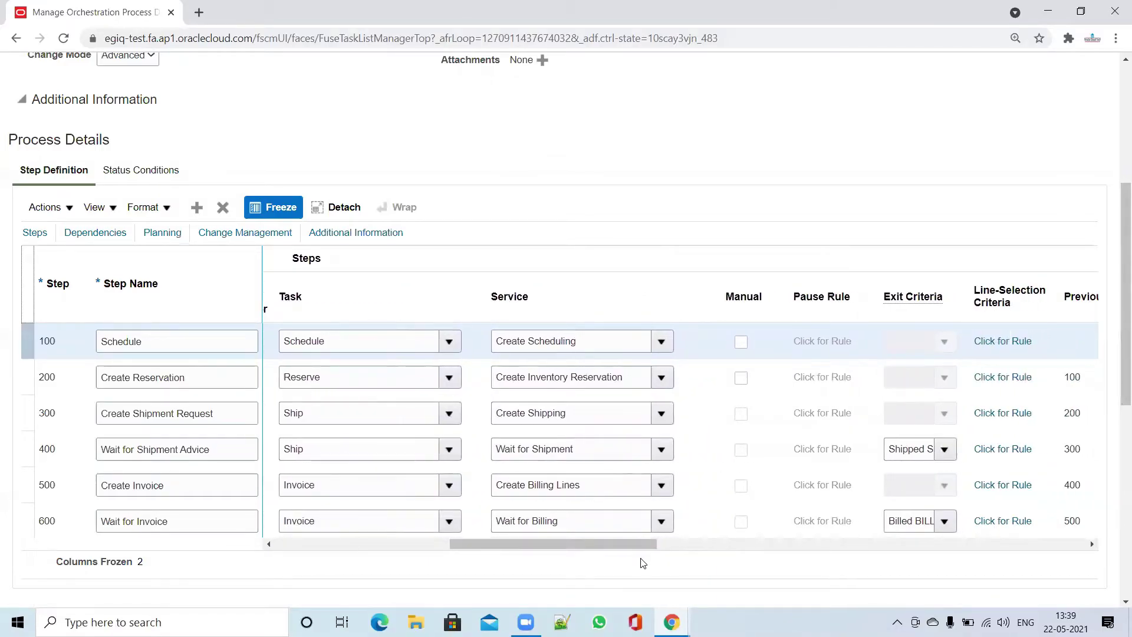
{"action": "left_click", "coordinate": [141, 170]}
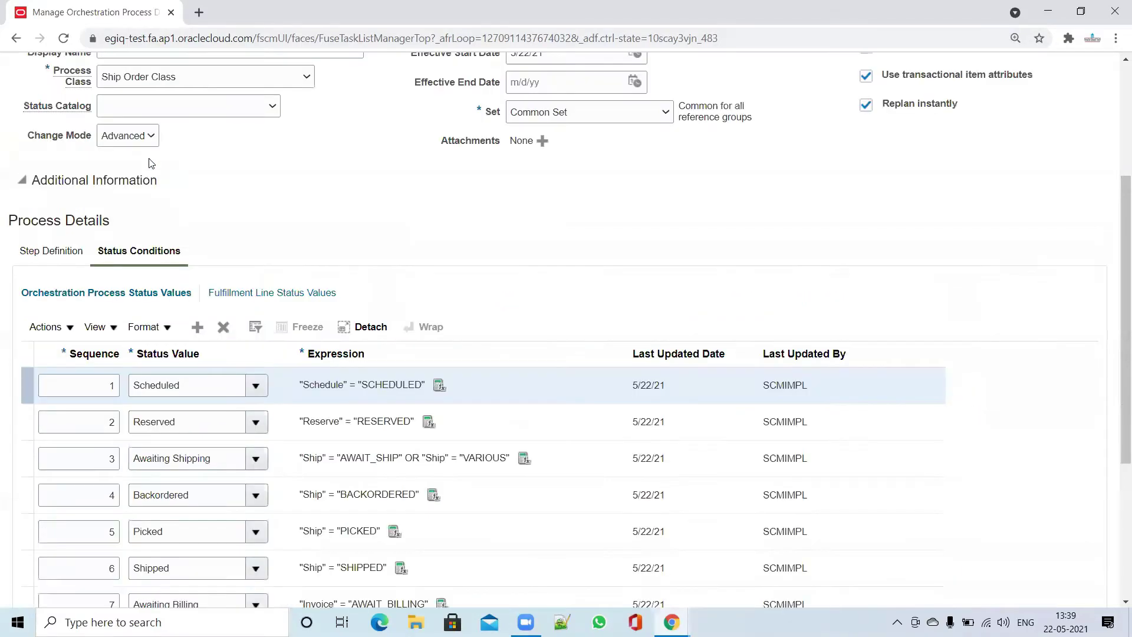
{"action": "scroll", "coordinate": [507, 236], "scroll_direction": "down", "scroll_amount": 4}
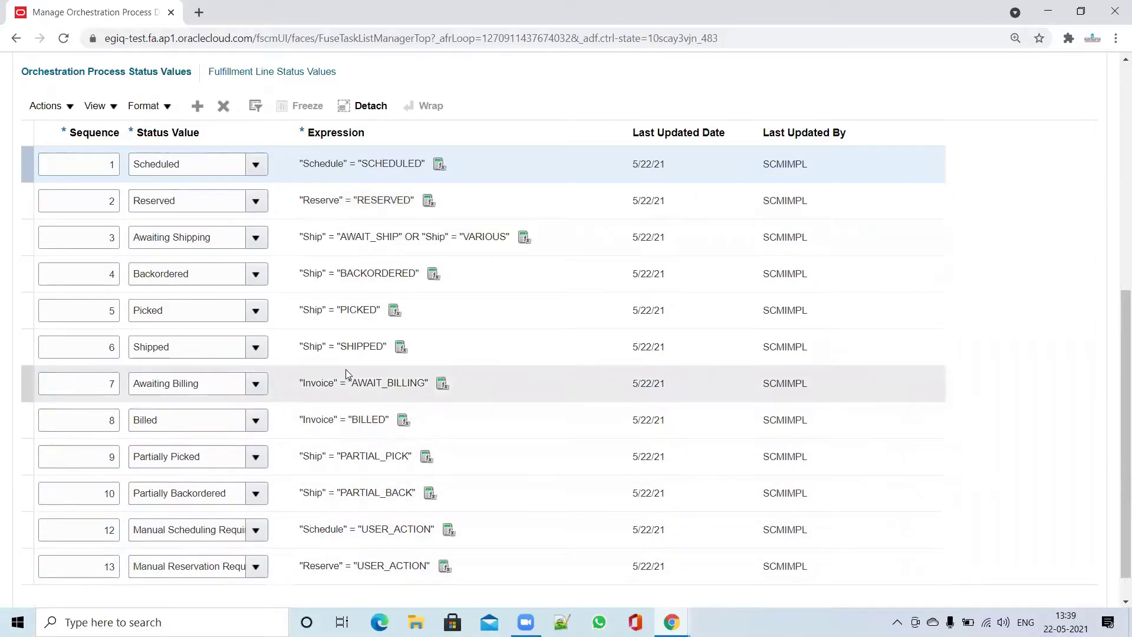
Save the CustomDOO_ShipOrderGenericProcessforPickShiponly process definition and validate its setup.
{"action": "scroll", "coordinate": [346, 371], "scroll_direction": "up", "scroll_amount": 3}
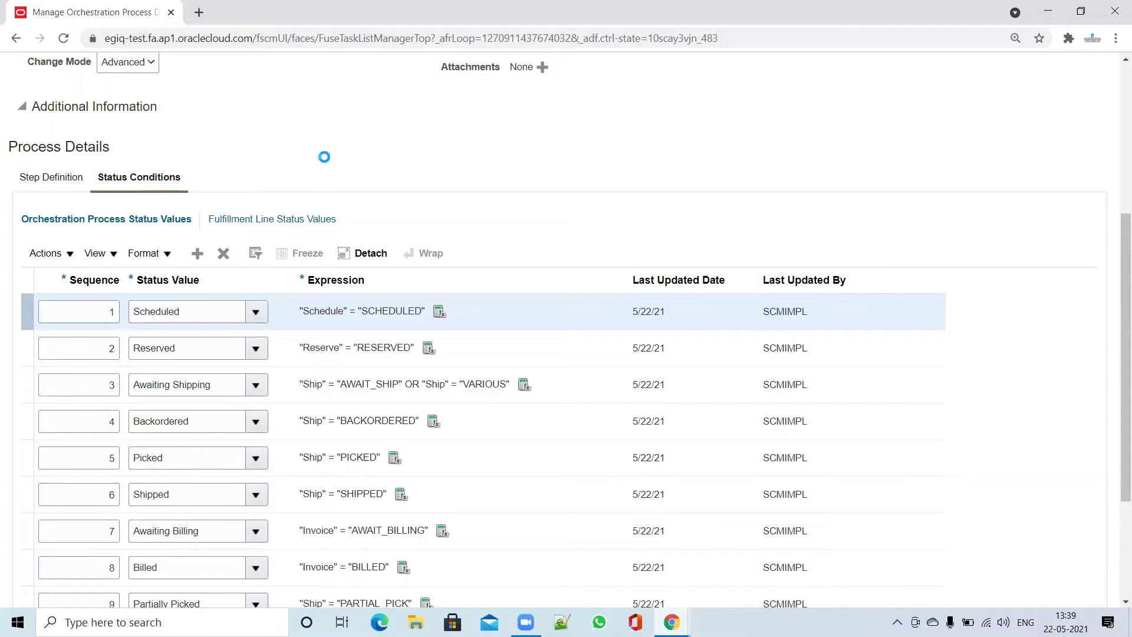
{"action": "scroll", "coordinate": [323, 162], "scroll_direction": "up", "scroll_amount": 5}
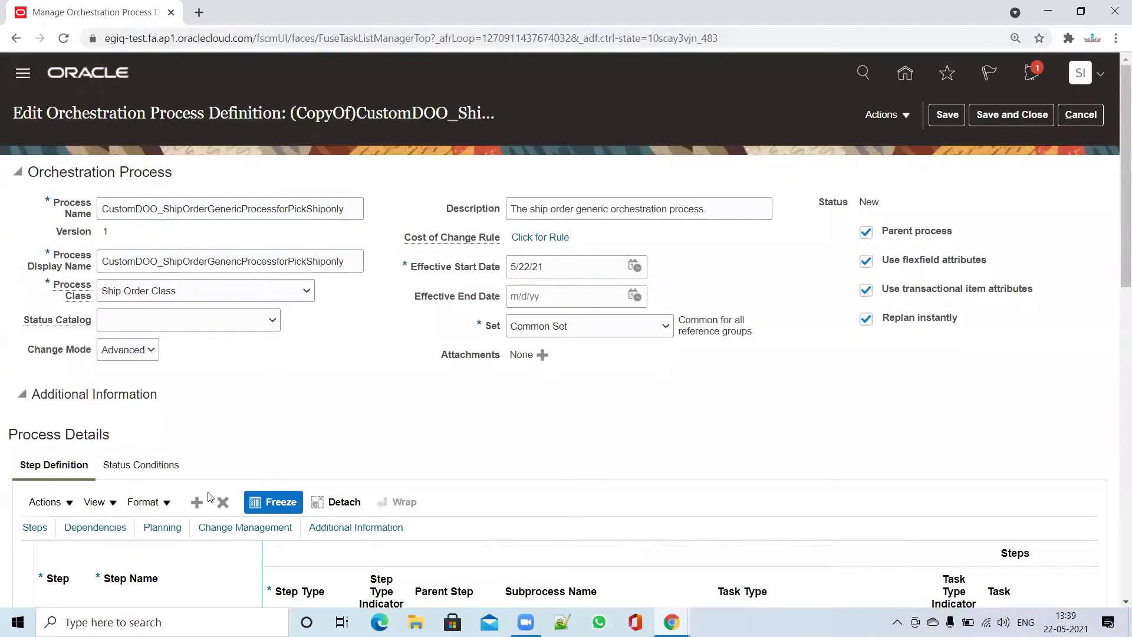
{"action": "left_click_drag", "start_coordinate": [352, 208], "coordinate": [2, 223]}
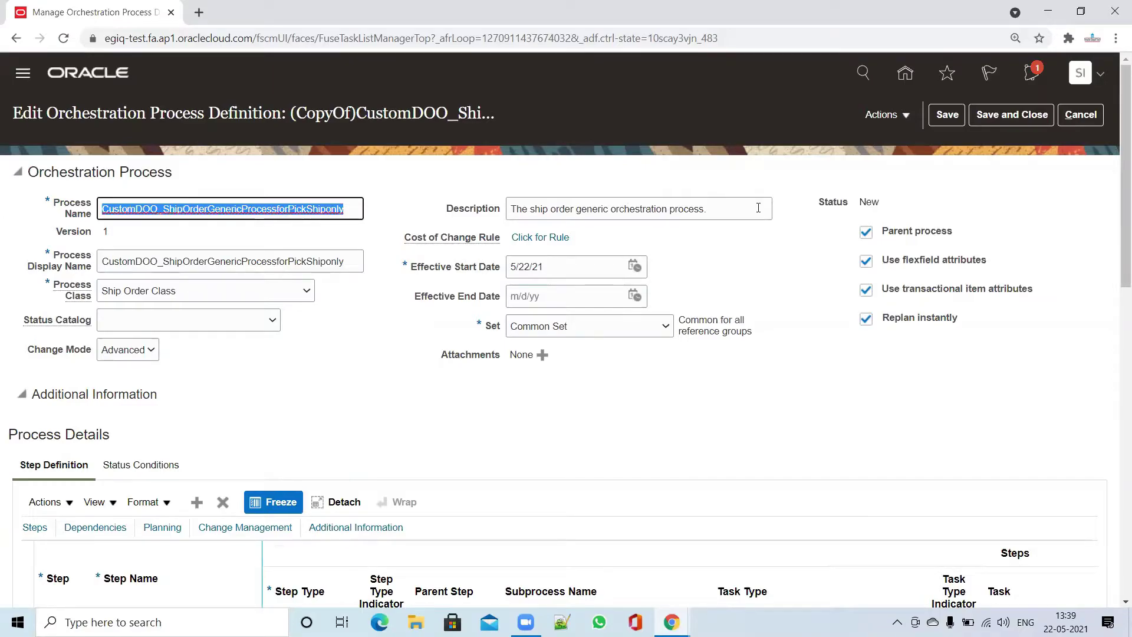
{"action": "left_click", "coordinate": [952, 117]}
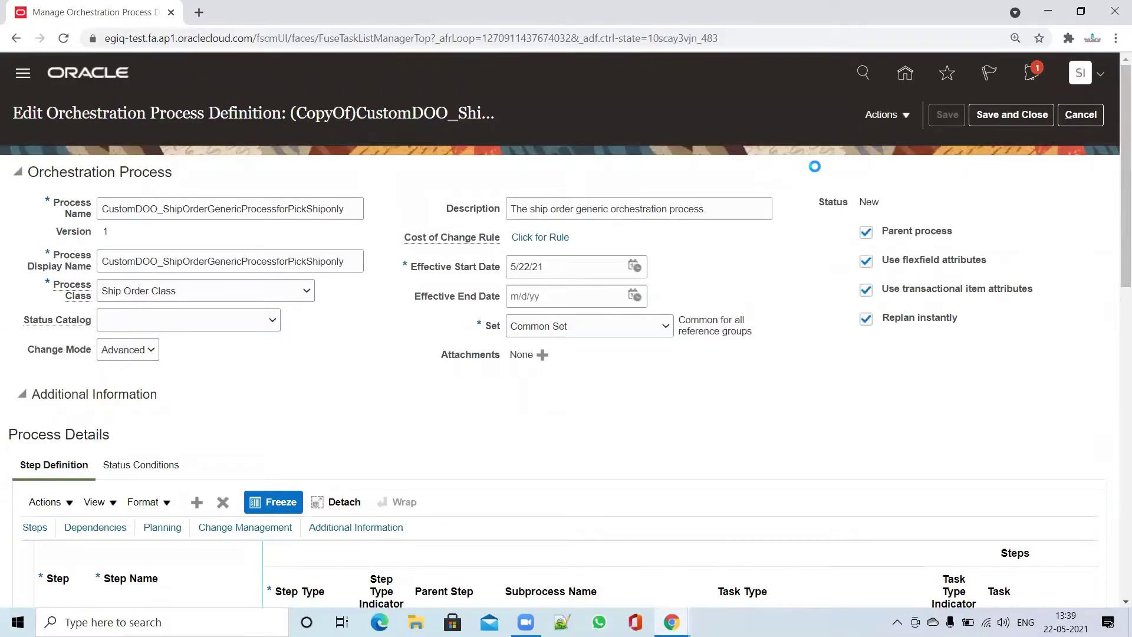
{"action": "left_click", "coordinate": [908, 117]}
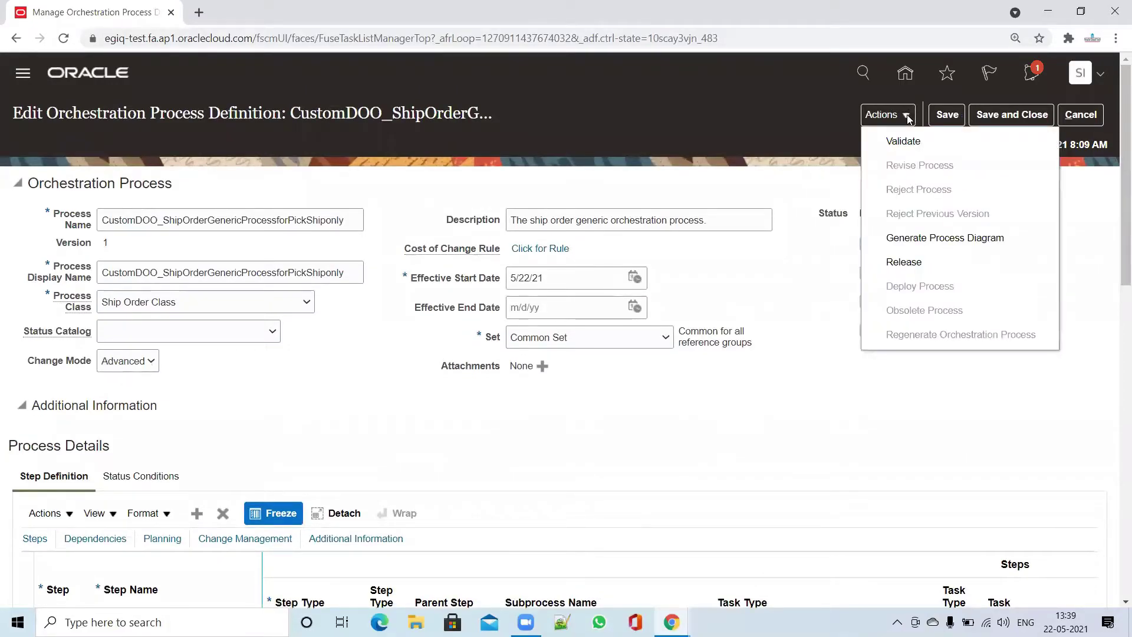
{"action": "left_click", "coordinate": [908, 142]}
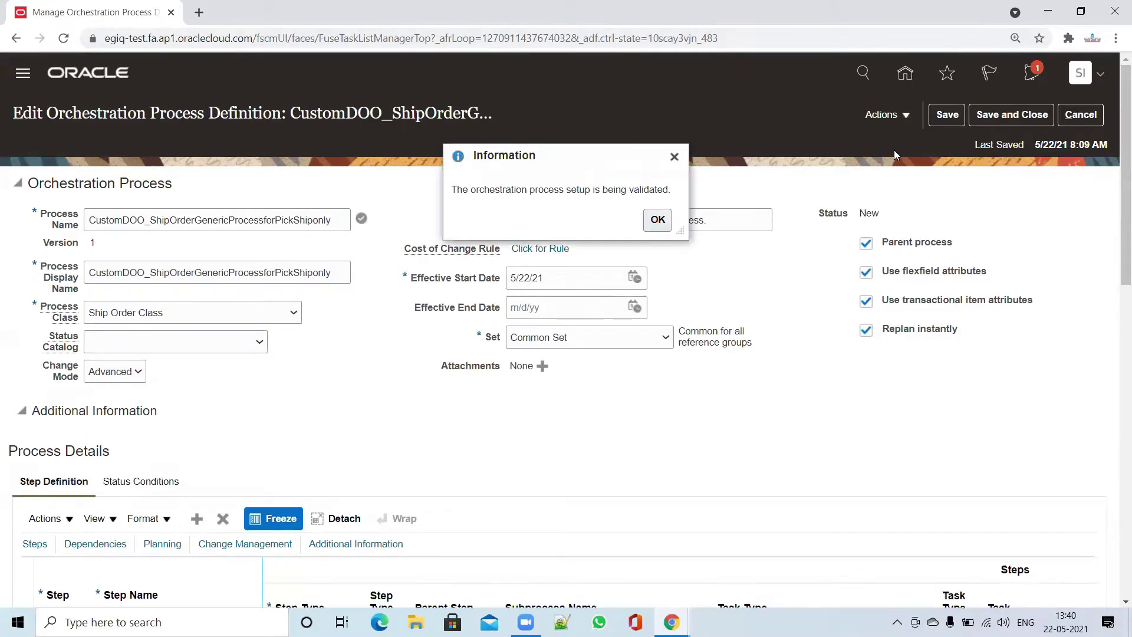
{"action": "left_click", "coordinate": [658, 219]}
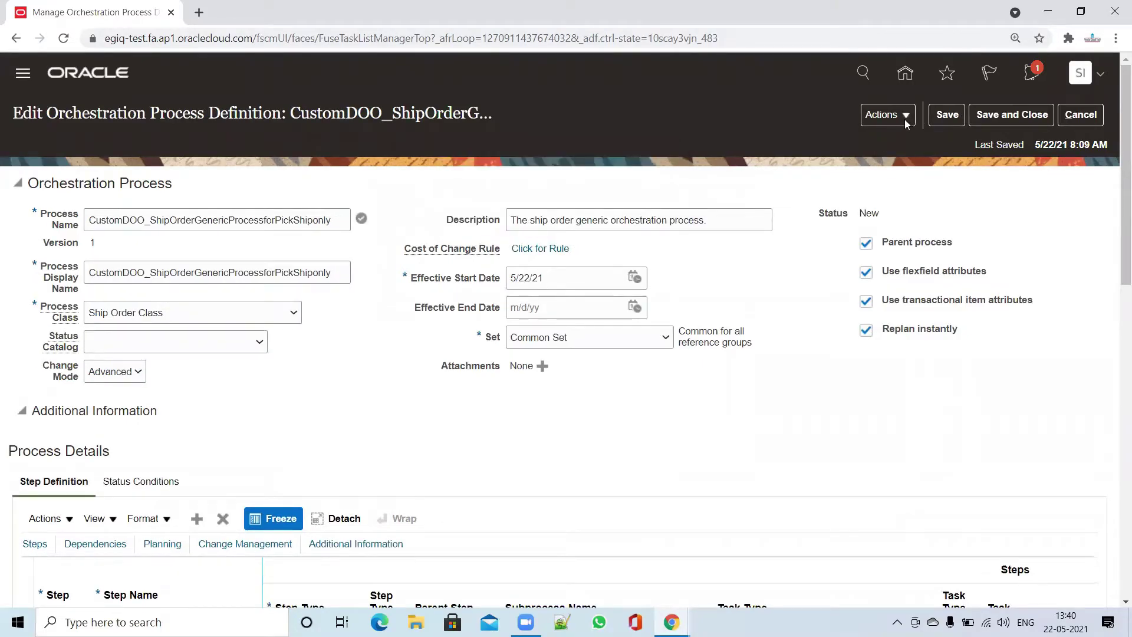
Release the orchestration process without downloading the generated process.
{"action": "left_click", "coordinate": [904, 120]}
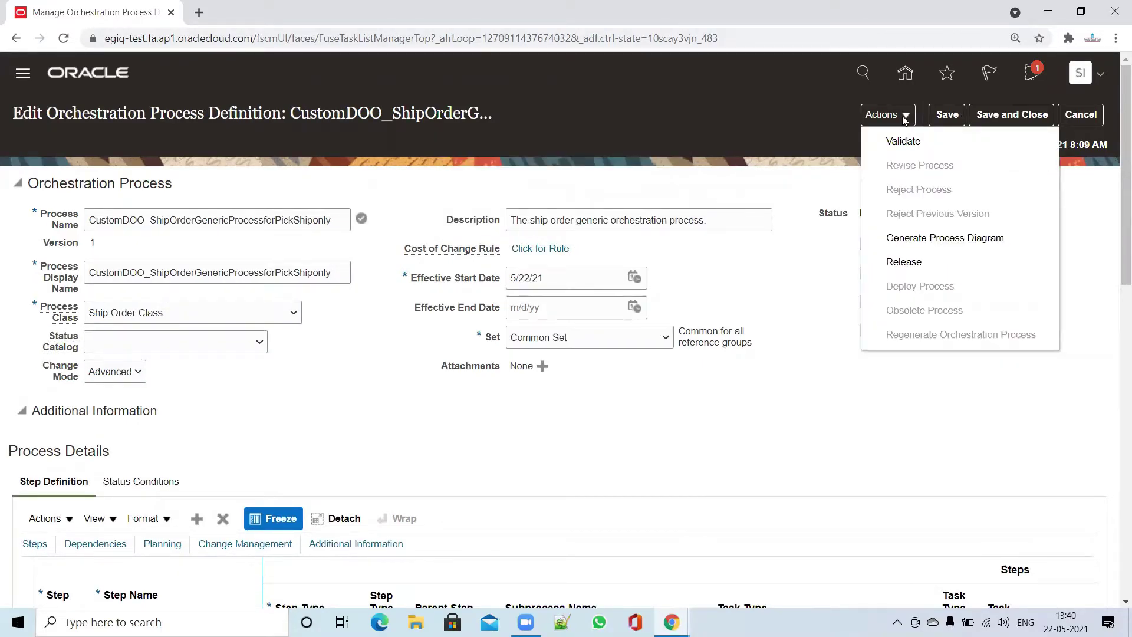
{"action": "left_click", "coordinate": [941, 261]}
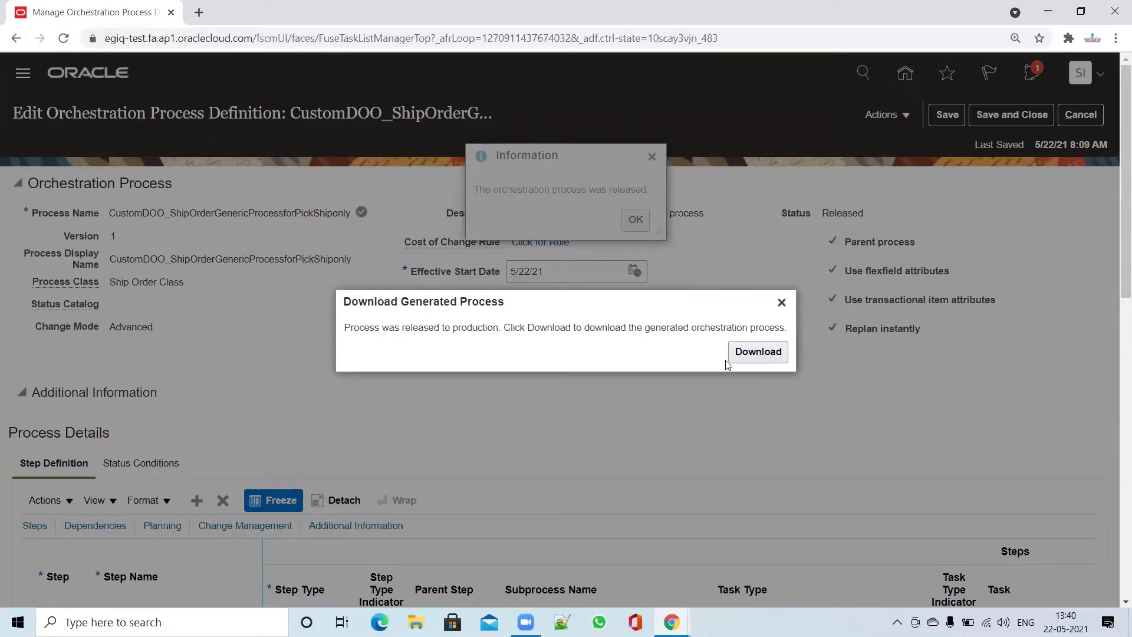
{"action": "left_click", "coordinate": [782, 303]}
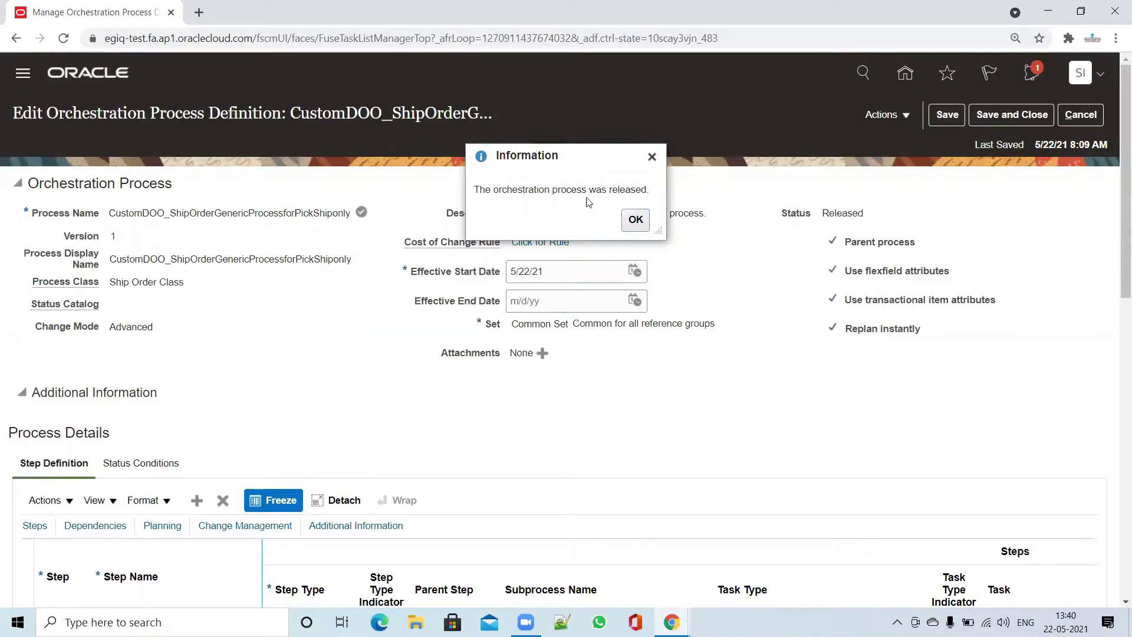
{"action": "left_click", "coordinate": [634, 219]}
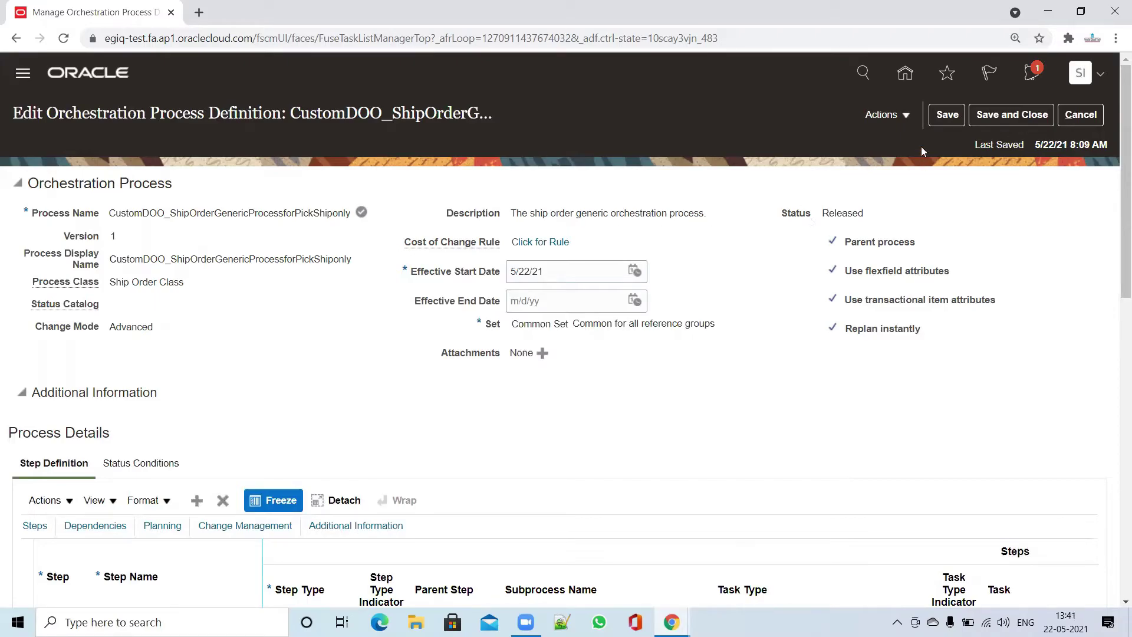
Save and close the process definition and the definitions list, returning to the setup task search.
{"action": "left_click", "coordinate": [1017, 115]}
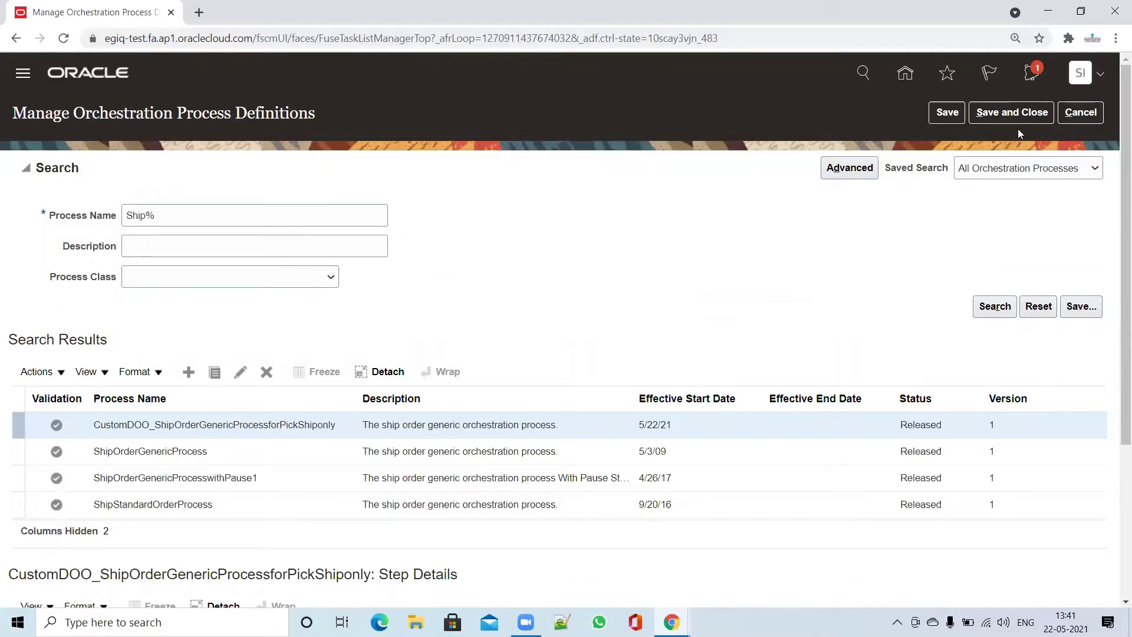
{"action": "left_click", "coordinate": [1018, 113]}
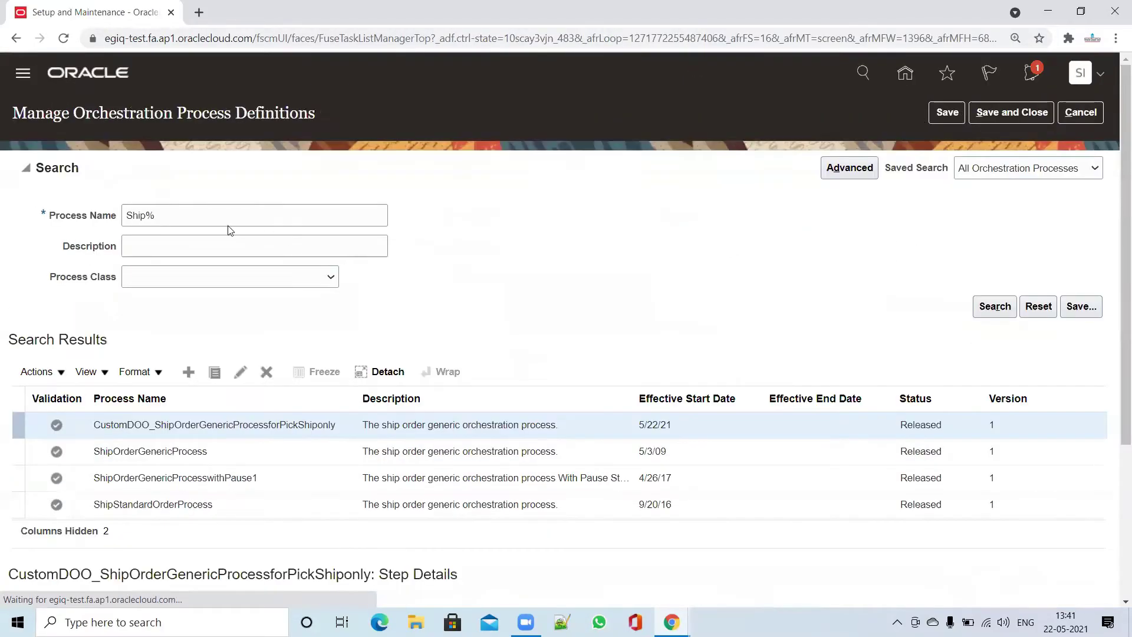
{"action": "left_click", "coordinate": [1095, 116]}
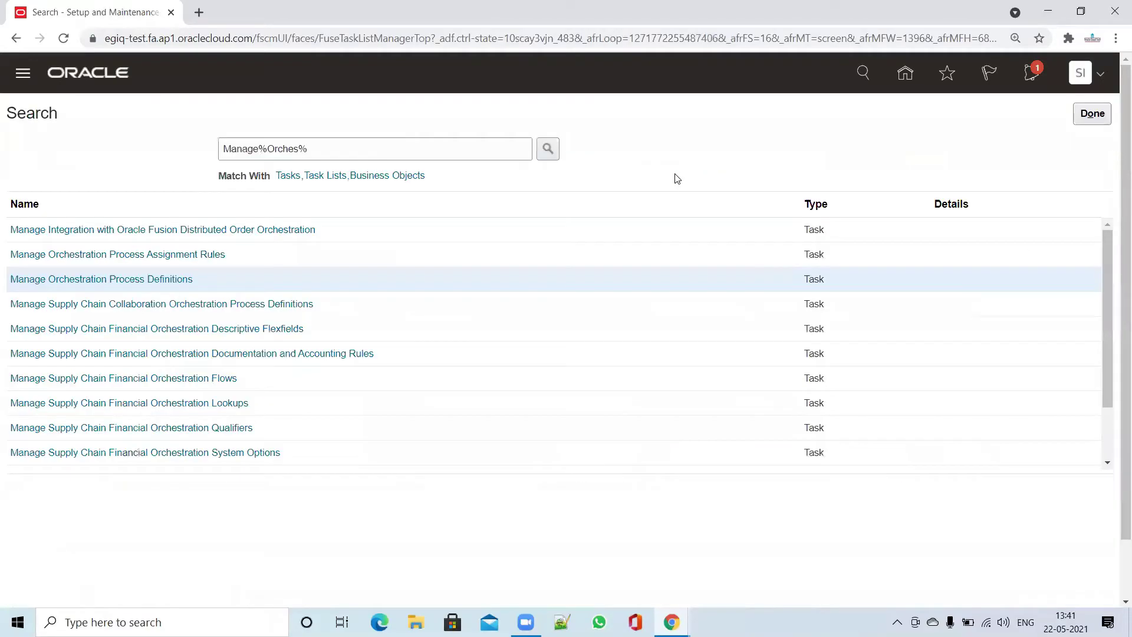
Search the setup tasks for Manage%Orches%Process%Assign% and open Manage Orchestration Process Assignment Rules.
{"action": "left_click", "coordinate": [351, 154]}
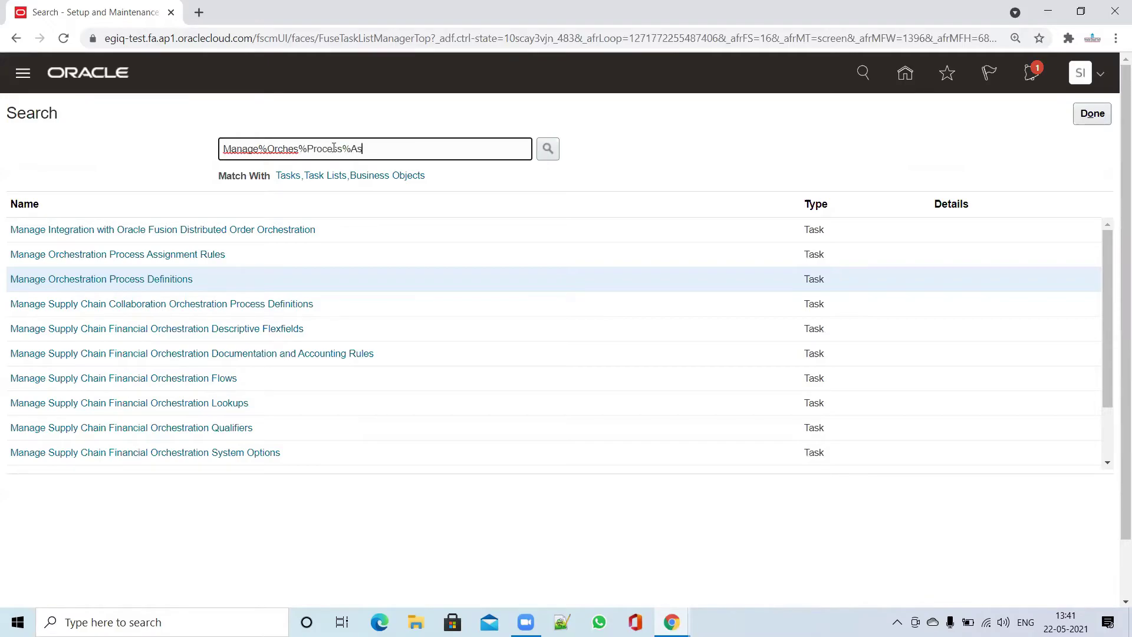
{"action": "type", "text": "%"}
{"action": "key", "text": "Return"}
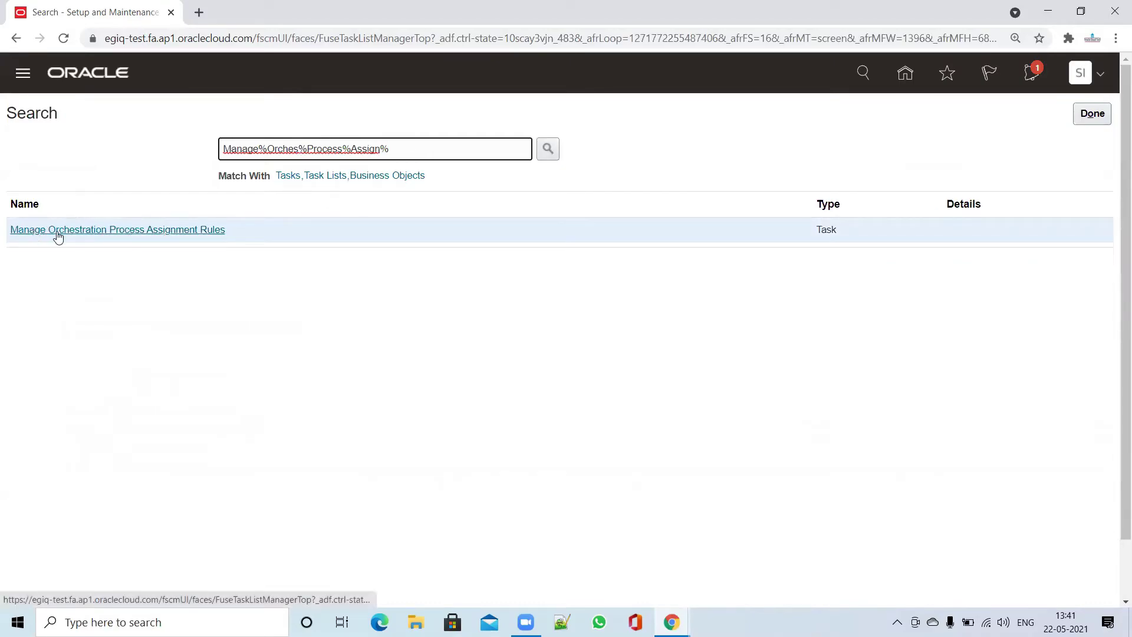
{"action": "left_click", "coordinate": [144, 230]}
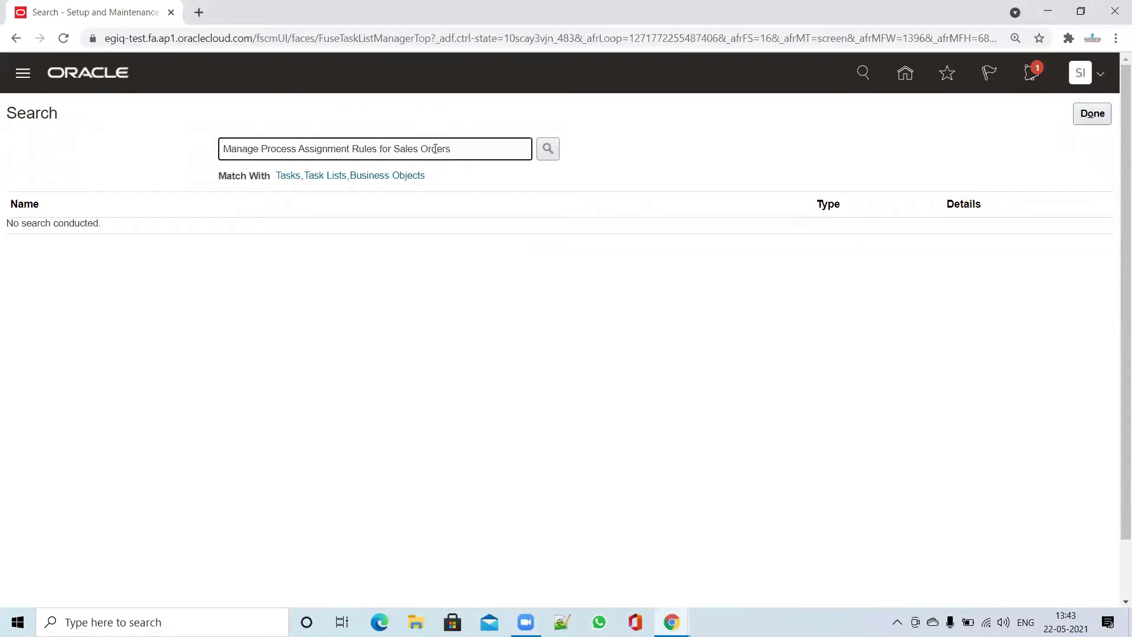
Find and open the Manage Process Assignment Rules for Sales Orders task, and create a new rule named TEST.
{"action": "left_click", "coordinate": [546, 152]}
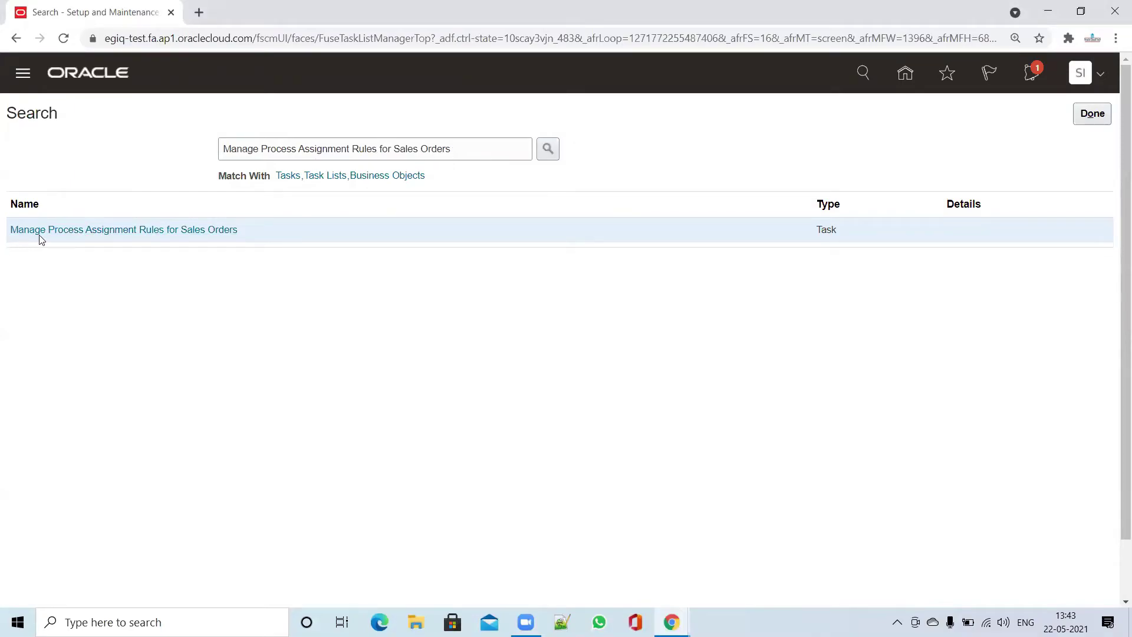
{"action": "left_click", "coordinate": [119, 231]}
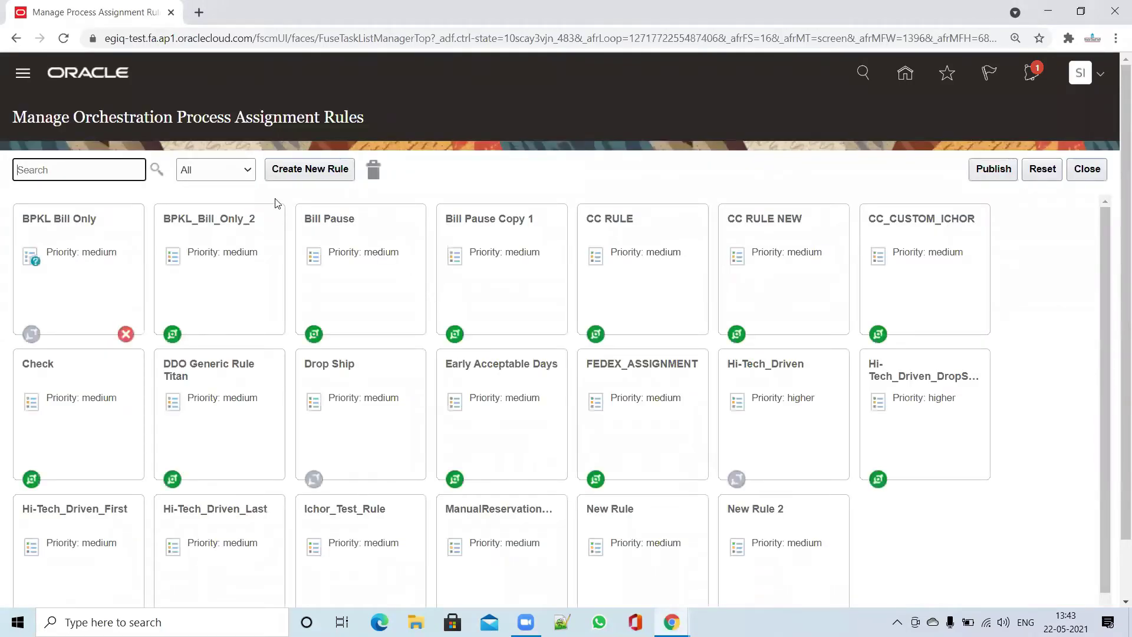
{"action": "left_click", "coordinate": [330, 168]}
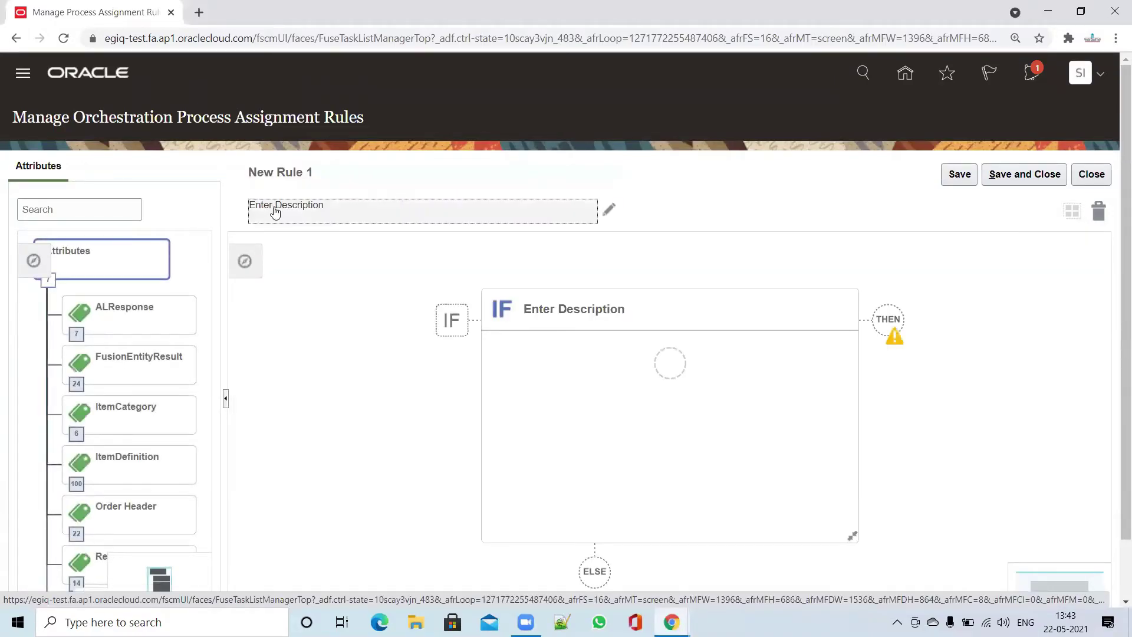
{"action": "left_click", "coordinate": [344, 177]}
{"action": "triple_click", "coordinate": [586, 331]}
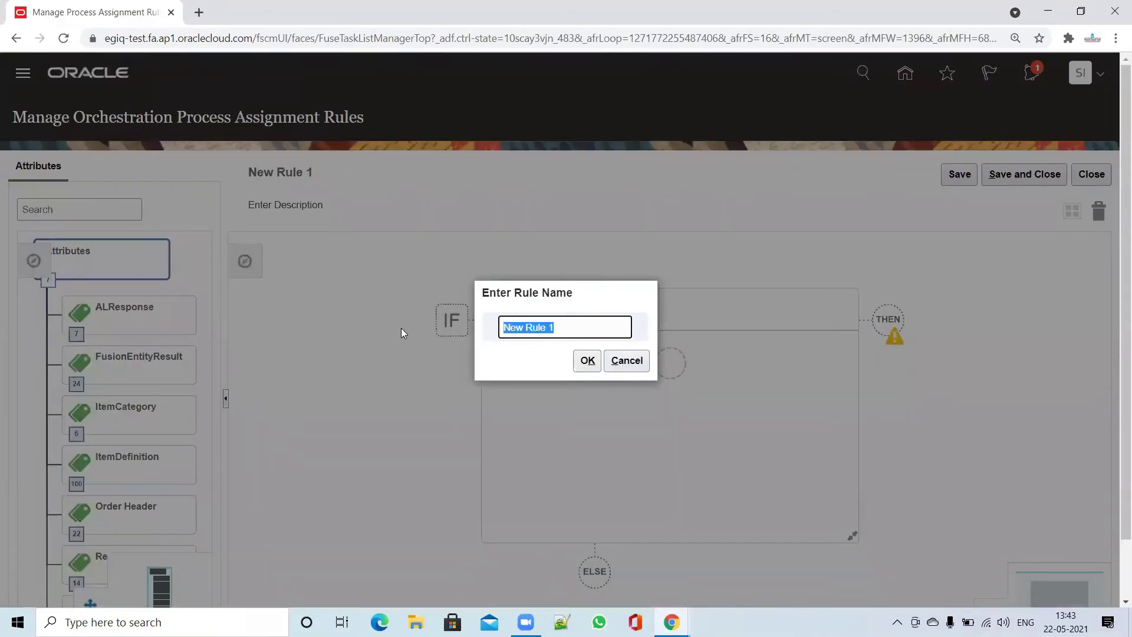
{"action": "type", "text": "TEST"}
{"action": "left_click", "coordinate": [581, 364]}
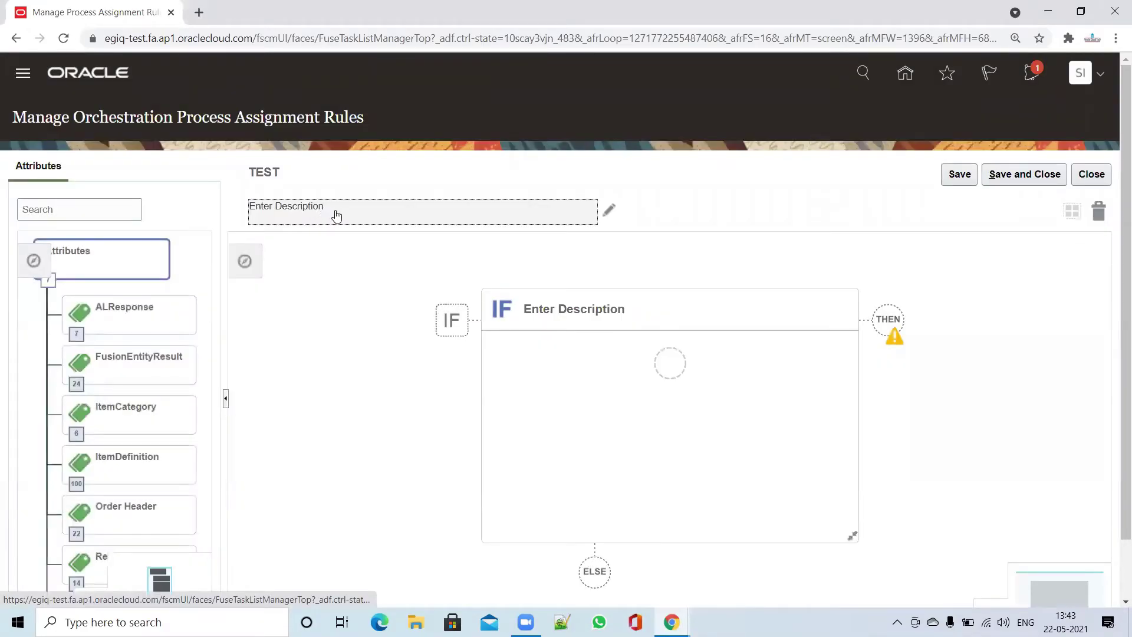
Add an IF condition to the rule stating that the Order Header's Order Type is equal to BILL_ONLY.
{"action": "left_click", "coordinate": [672, 367]}
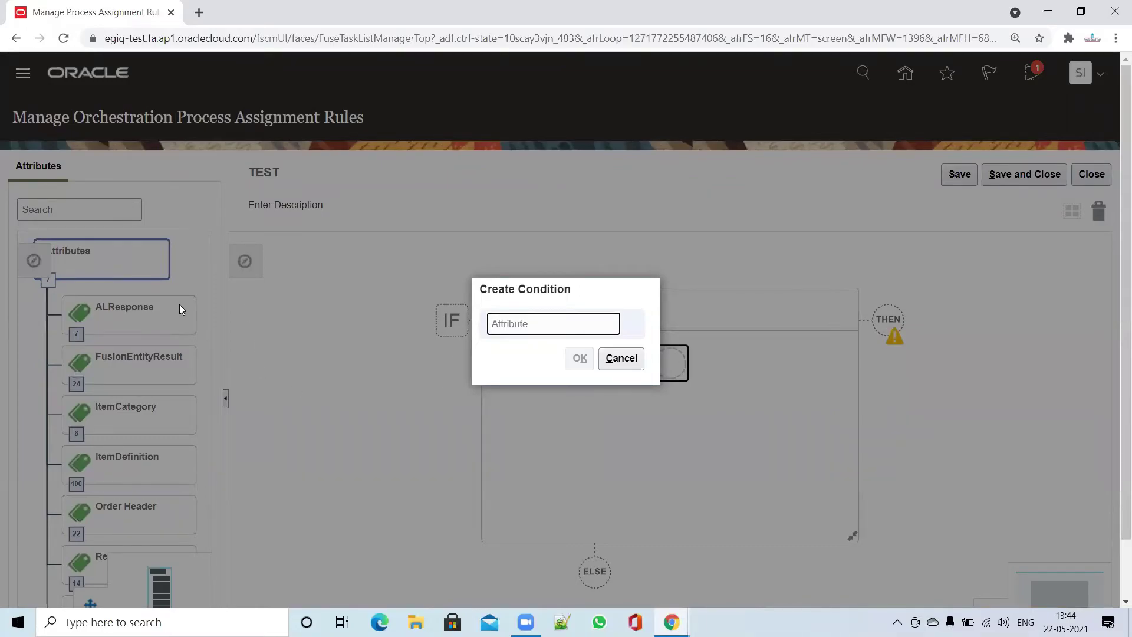
{"action": "type", "text": "Order Type"}
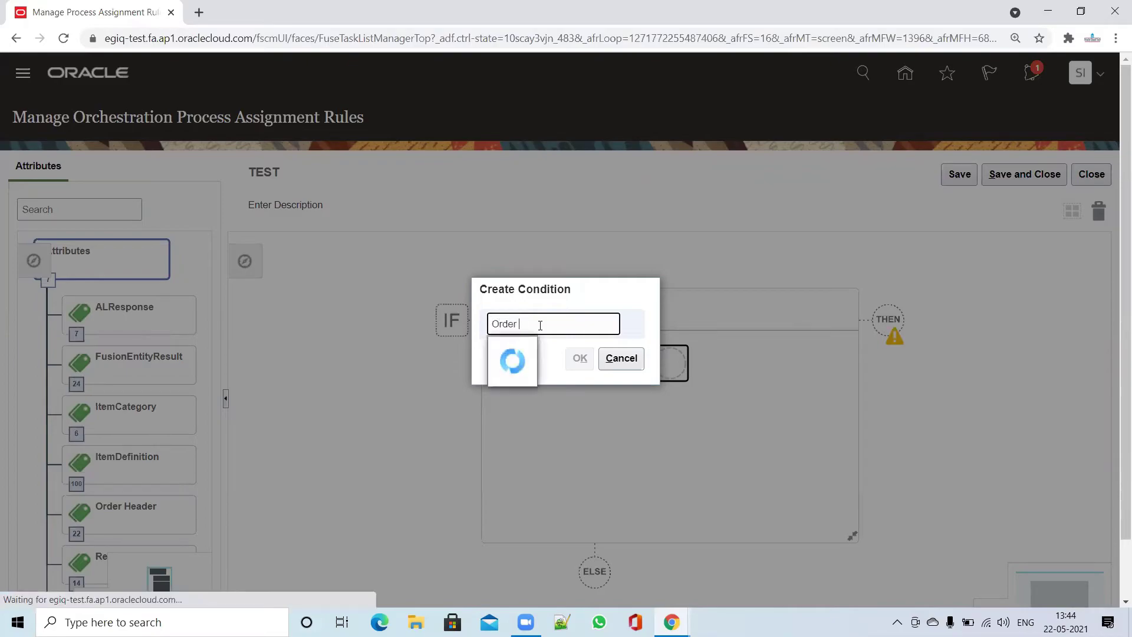
{"action": "left_click", "coordinate": [559, 348]}
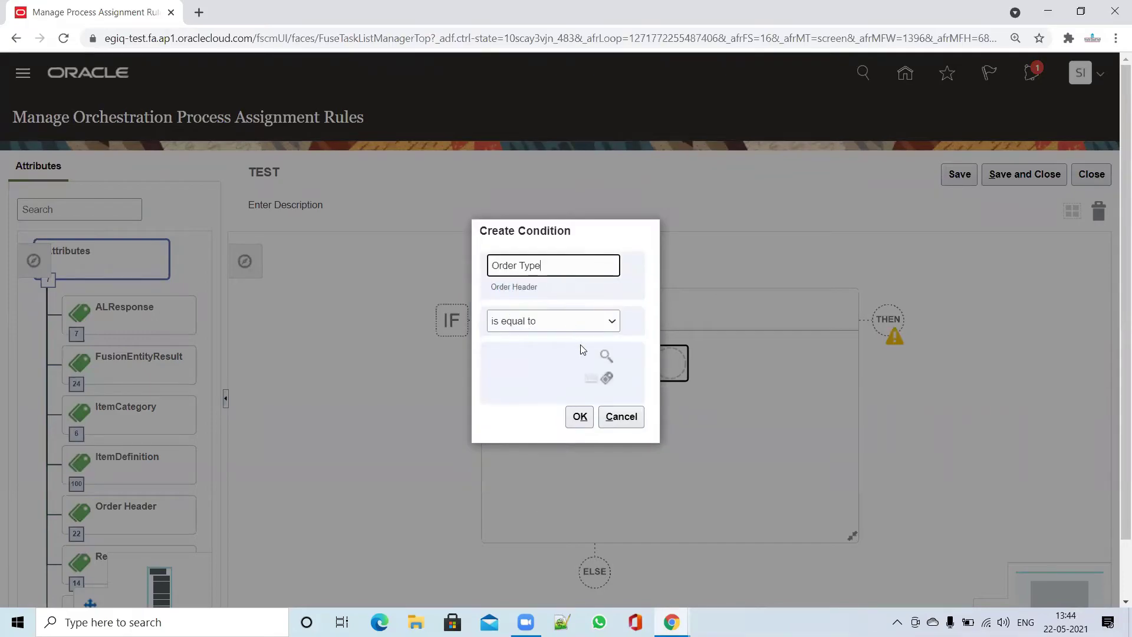
{"action": "left_click", "coordinate": [554, 350]}
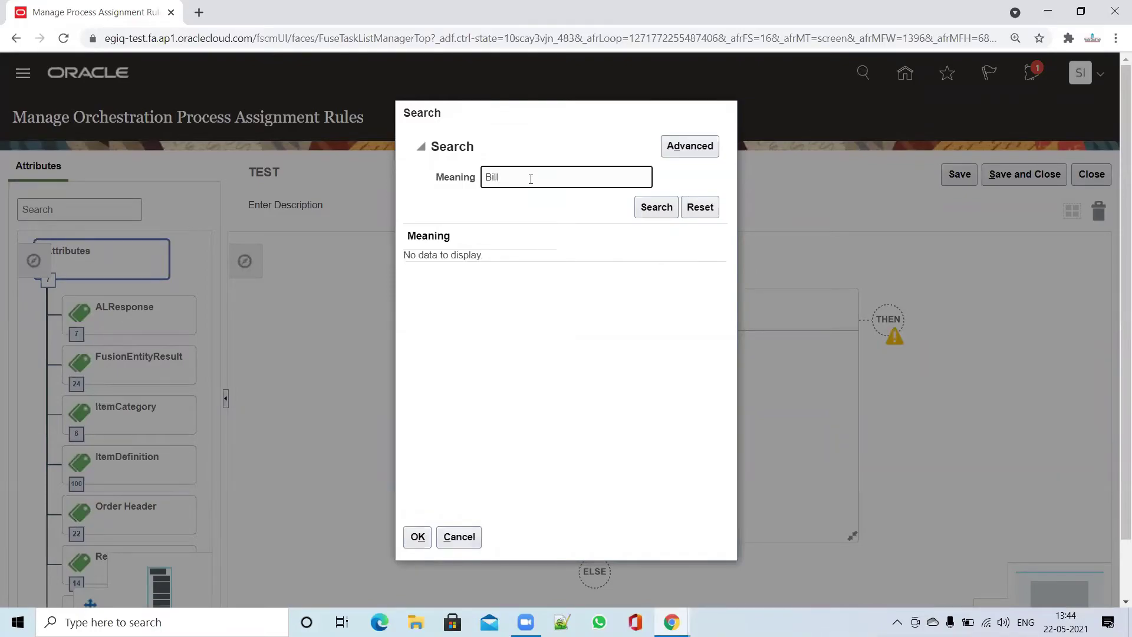
{"action": "key", "text": "Return"}
{"action": "key", "text": "Return"}
{"action": "left_click", "coordinate": [463, 269]}
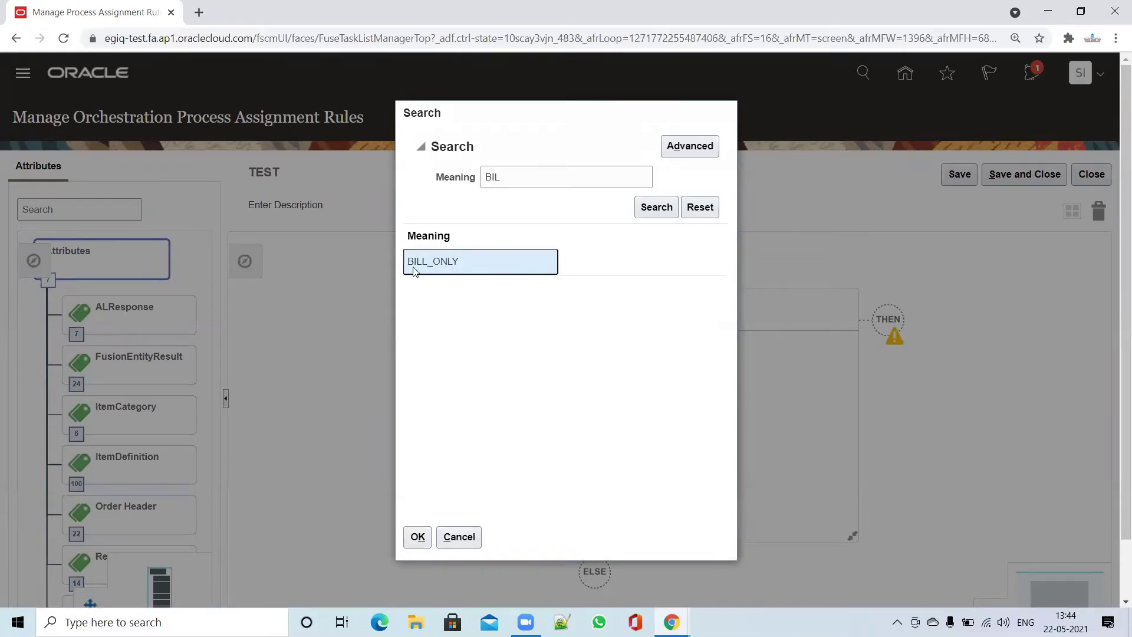
{"action": "left_click", "coordinate": [417, 536]}
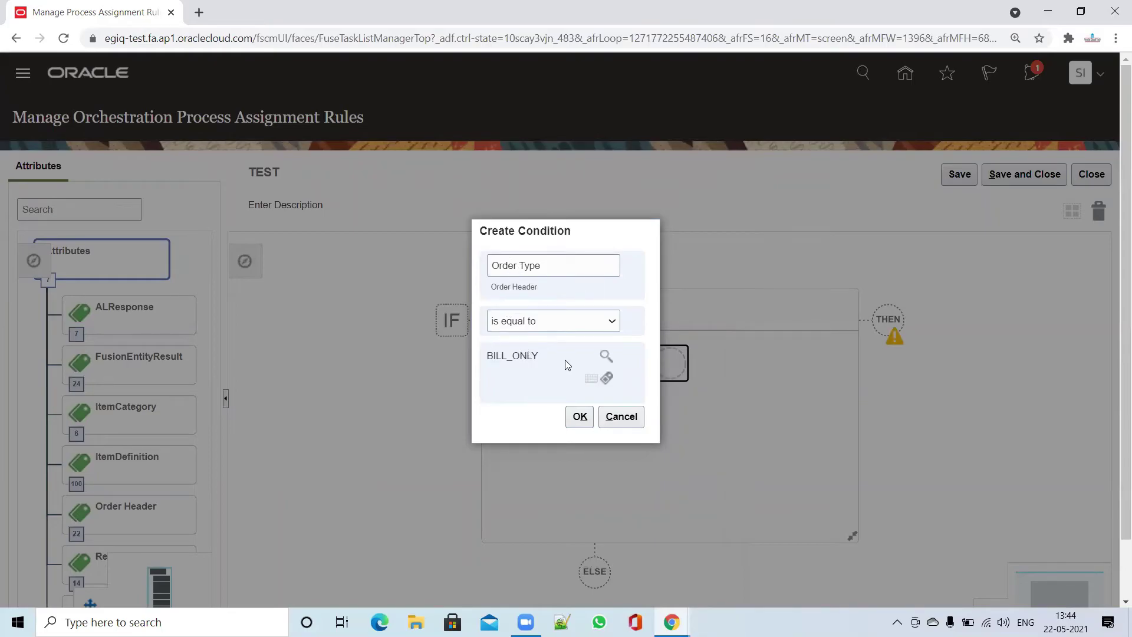
{"action": "left_click", "coordinate": [579, 416]}
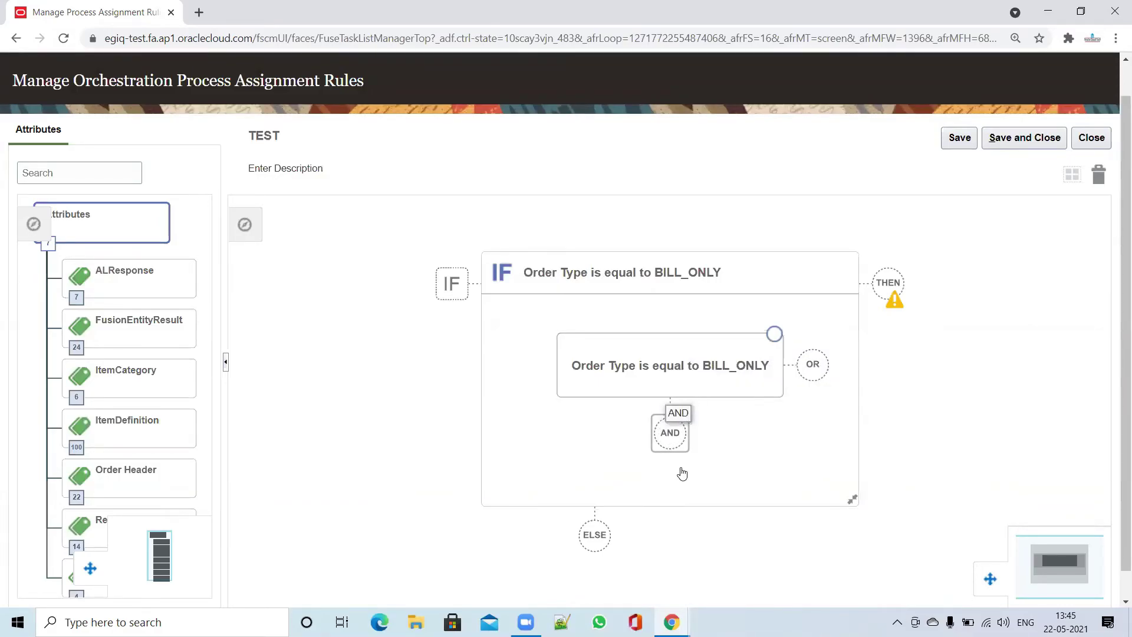
Add a THEN branch with a DO action to the rule, using the Order Fulfill Line's Process Name attribute.
{"action": "left_click", "coordinate": [895, 286]}
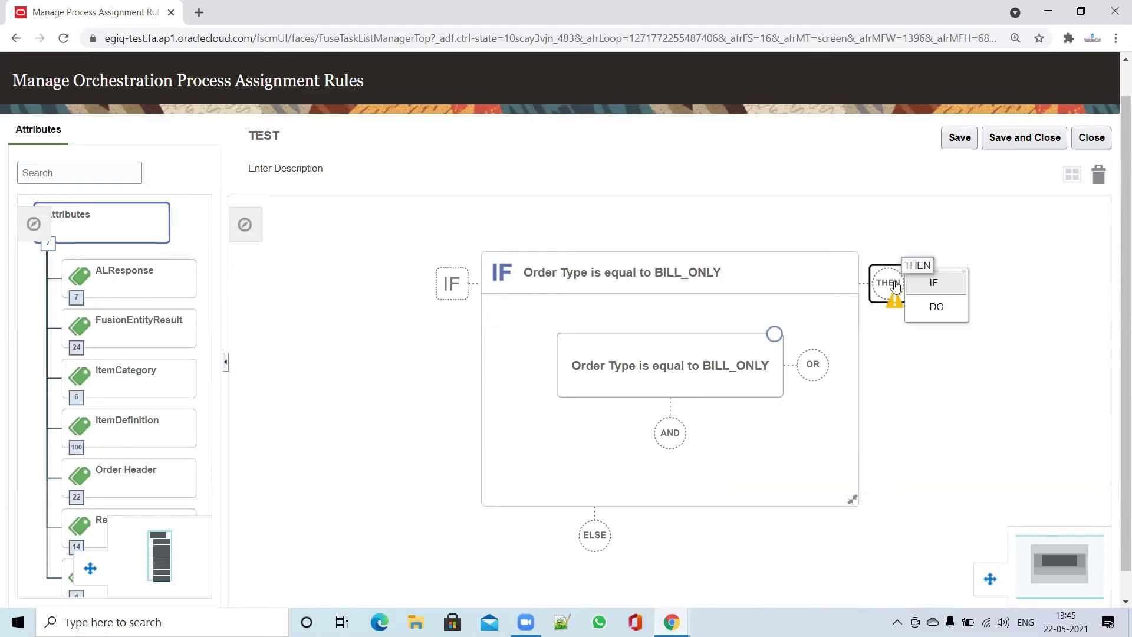
{"action": "left_click", "coordinate": [937, 307]}
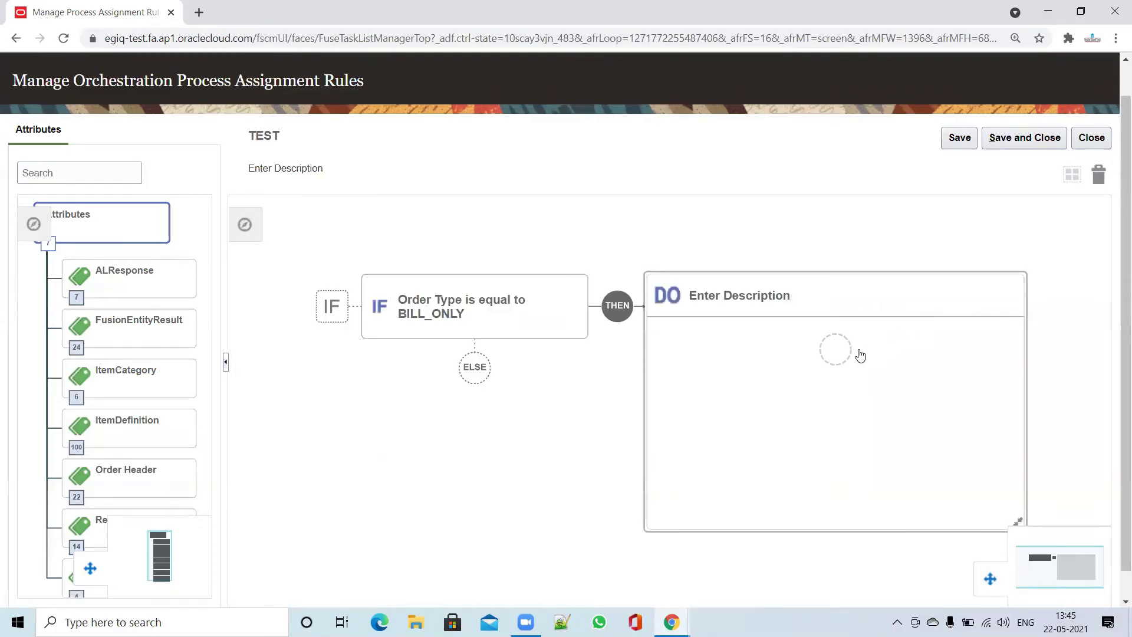
{"action": "left_click", "coordinate": [841, 356]}
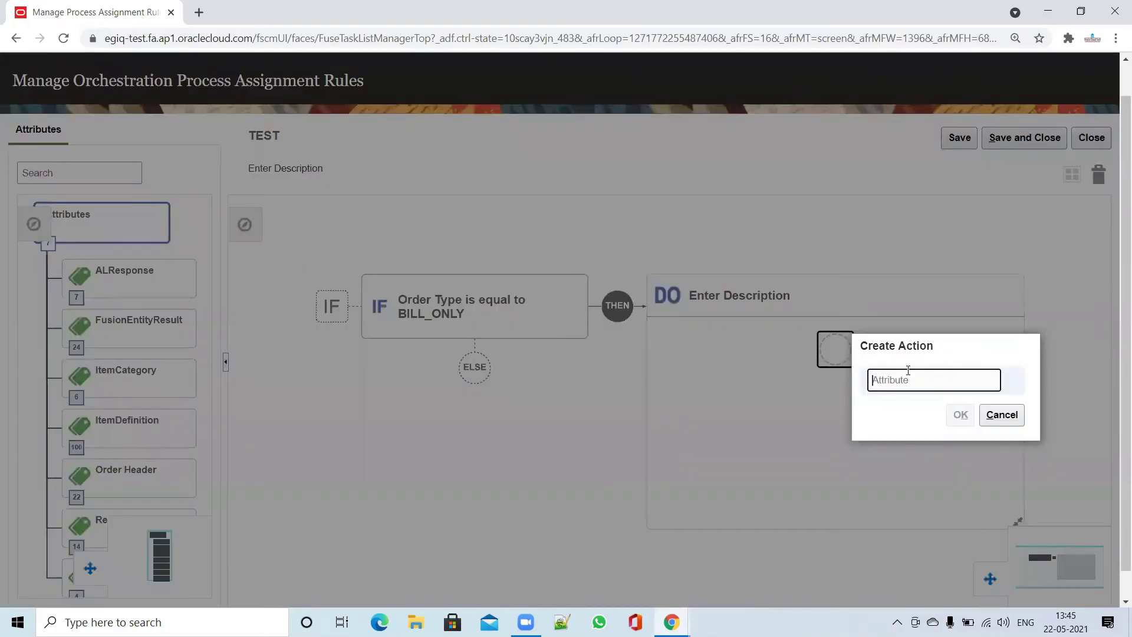
{"action": "type", "text": "proce"}
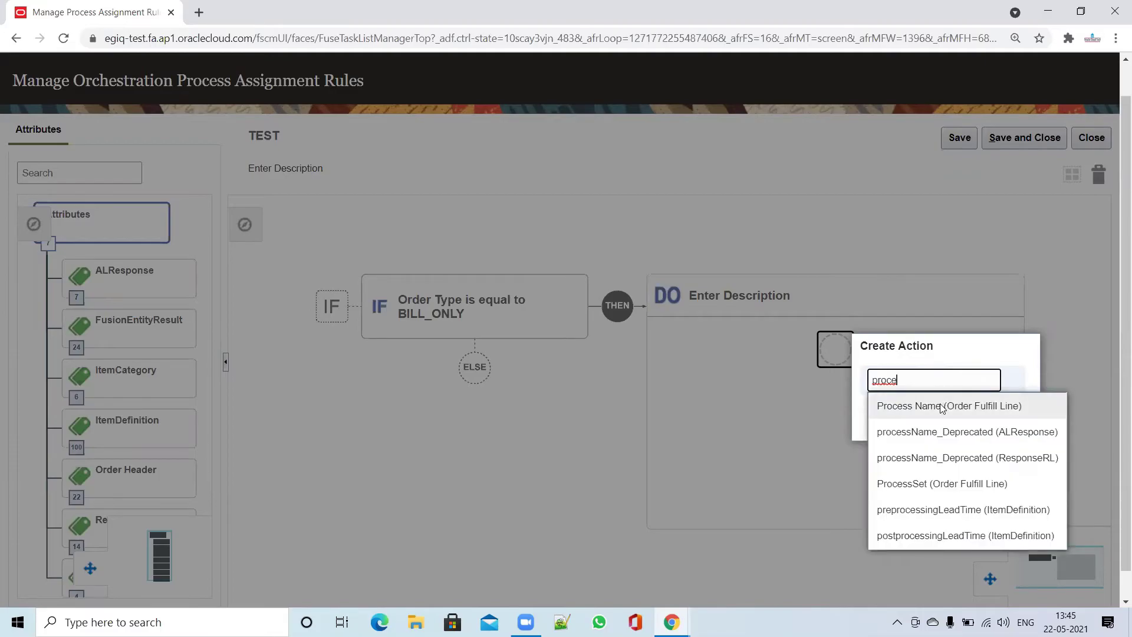
{"action": "left_click", "coordinate": [941, 409]}
Open the value search for the action's process name and search for Custom.
{"action": "left_click", "coordinate": [993, 470]}
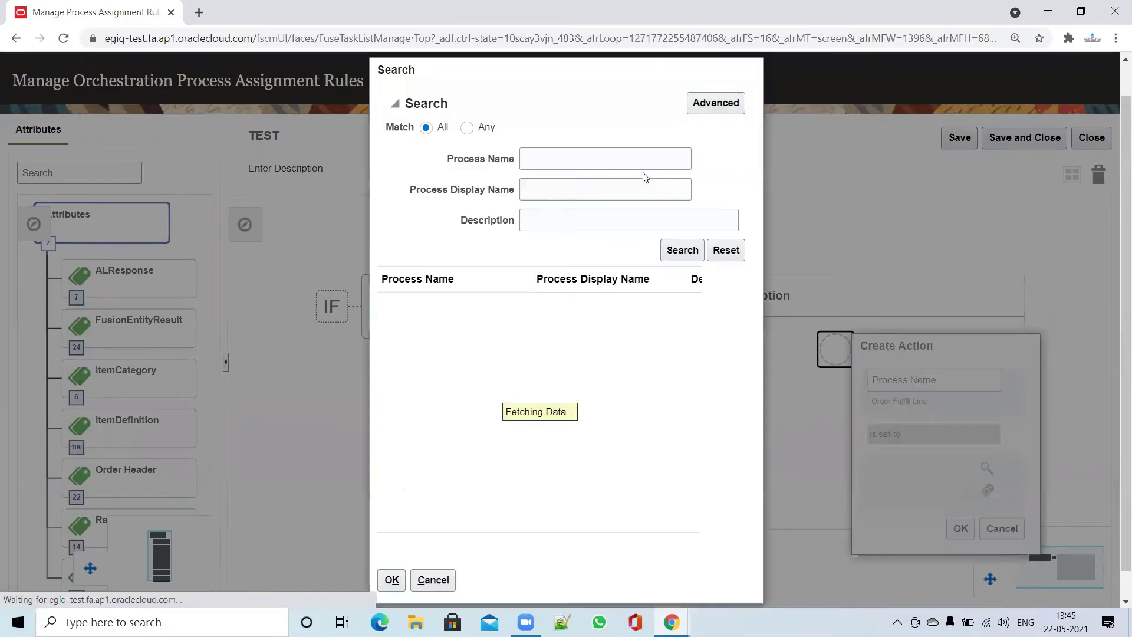
{"action": "left_click", "coordinate": [591, 158]}
{"action": "type", "text": "Cu"}
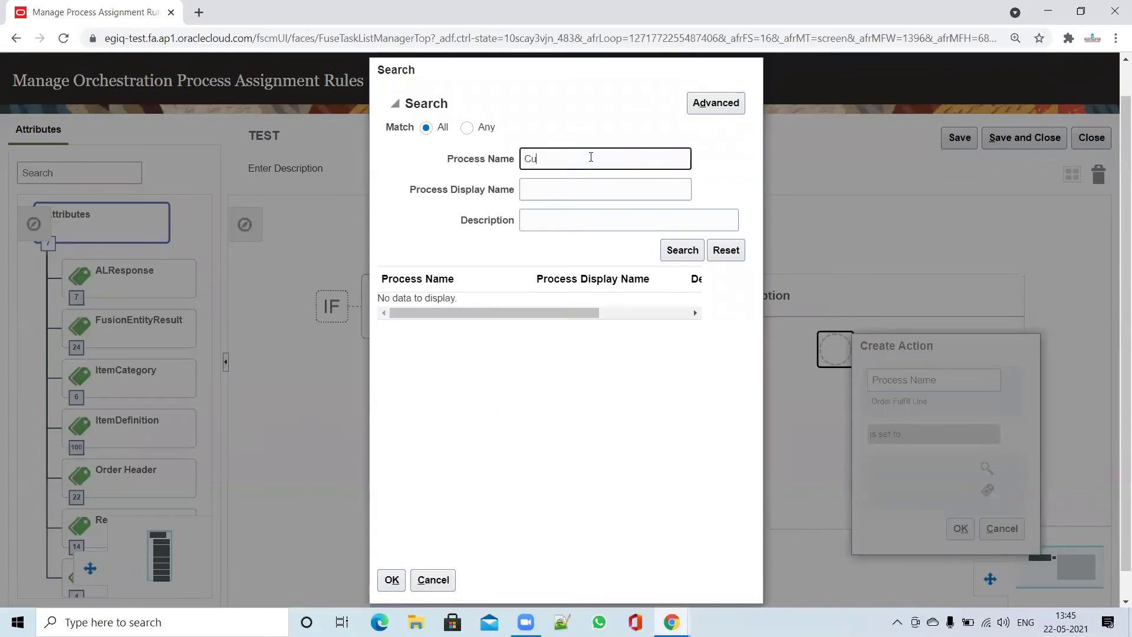
{"action": "type", "text": "stom"}
{"action": "key", "text": "Return"}
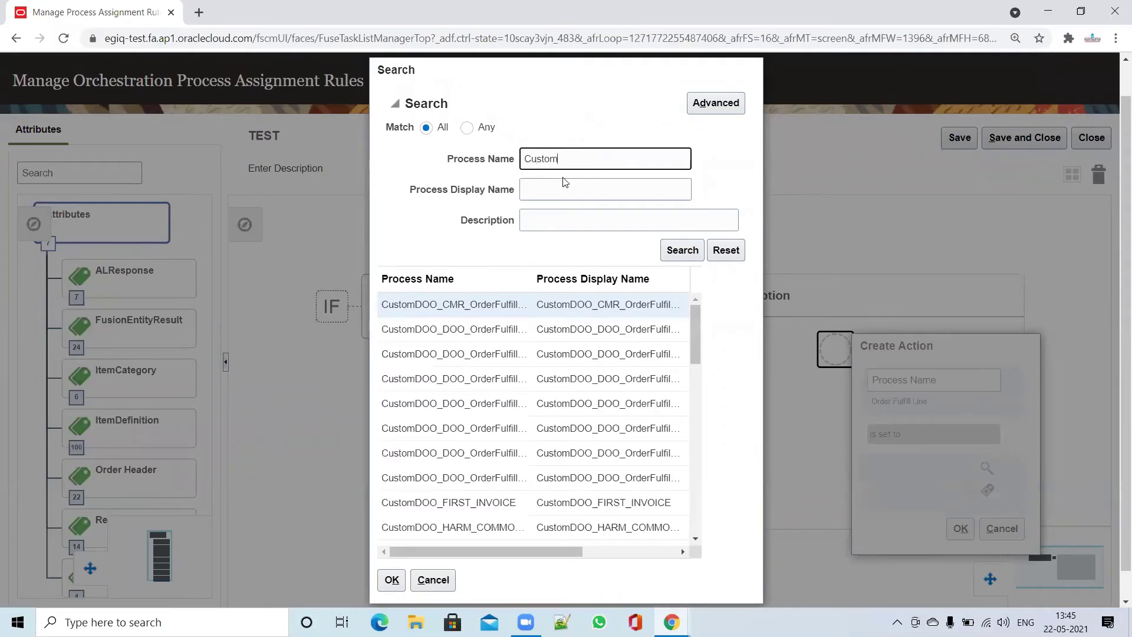
Search the process names for %Pick% and set the action's process to CustomDOO_ShipOrderGenericProcessforPickShiponly.
{"action": "left_click_drag", "start_coordinate": [574, 158], "coordinate": [447, 165]}
{"action": "left_click", "coordinate": [584, 157]}
{"action": "key", "text": "Return"}
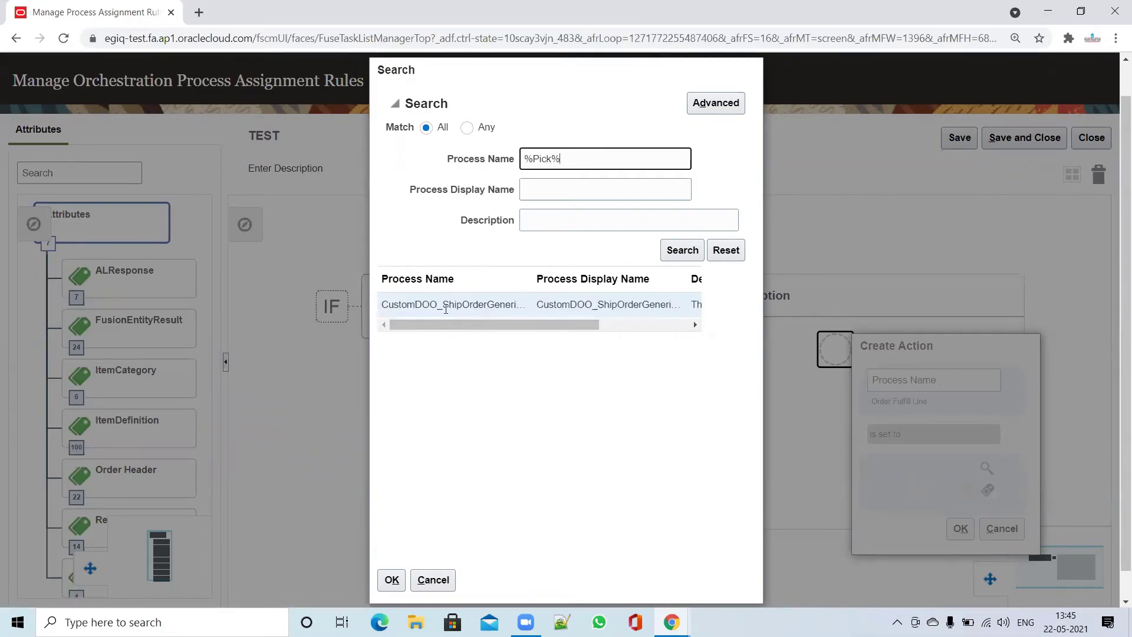
{"action": "left_click_drag", "start_coordinate": [531, 283], "coordinate": [684, 284]}
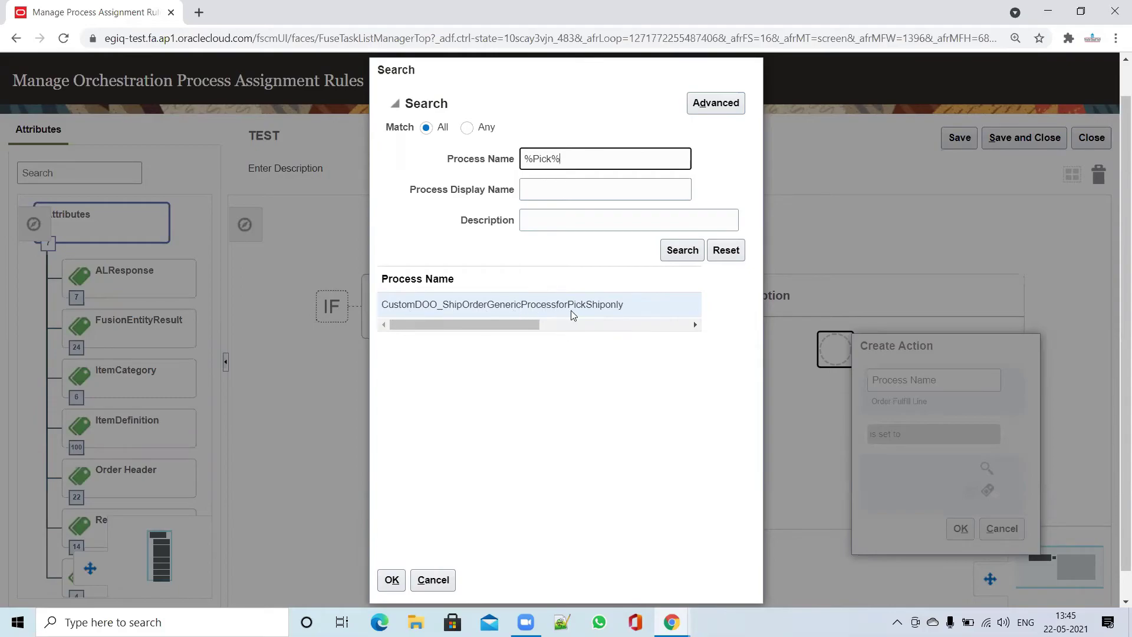
{"action": "left_click", "coordinate": [639, 302]}
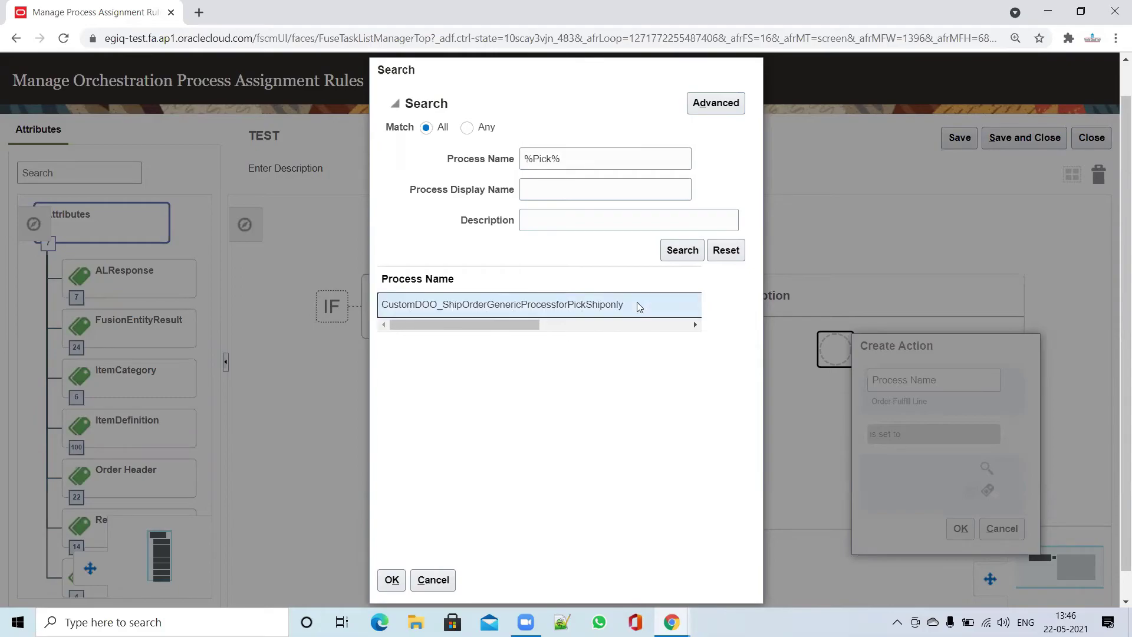
{"action": "left_click", "coordinate": [392, 580]}
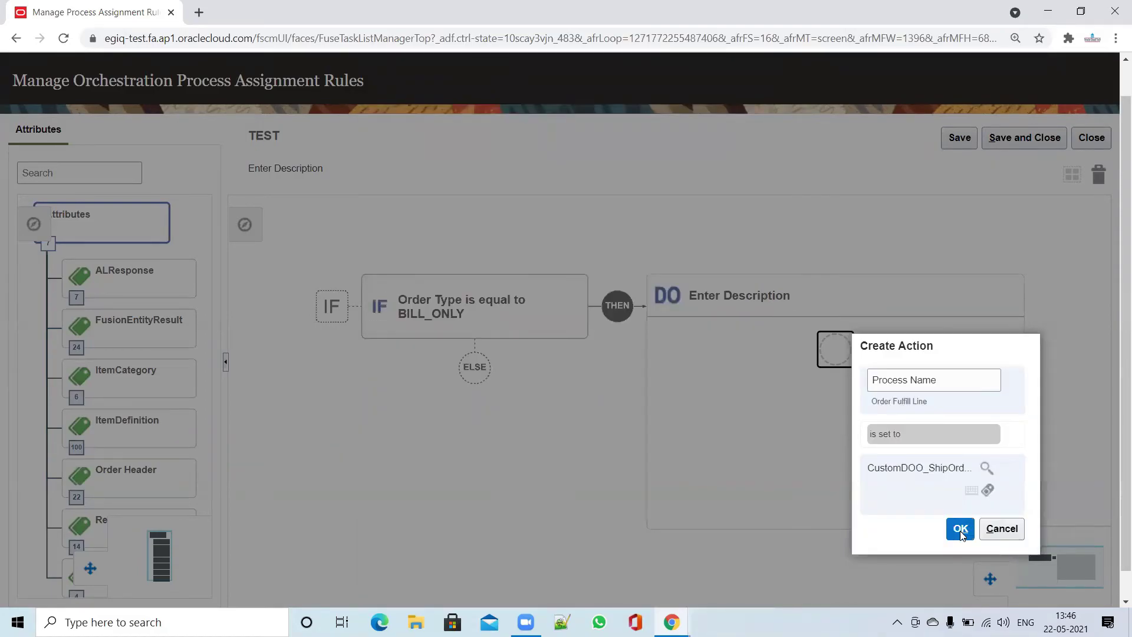
{"action": "left_click", "coordinate": [961, 529]}
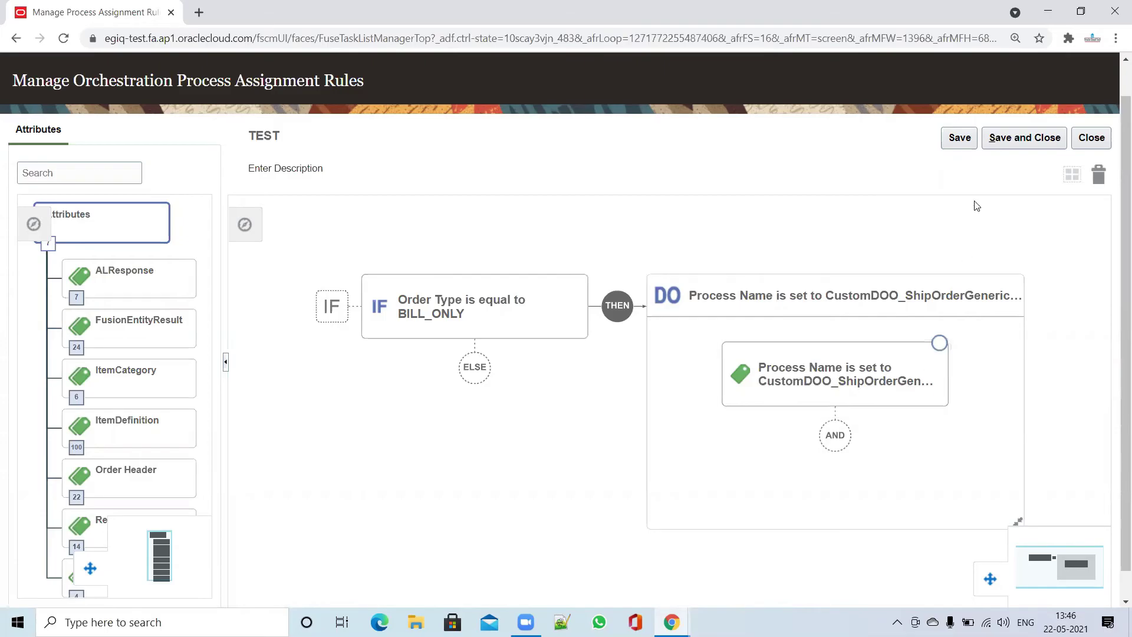
Save and close the TEST rule, and activate it in its rule information.
{"action": "left_click", "coordinate": [1025, 137]}
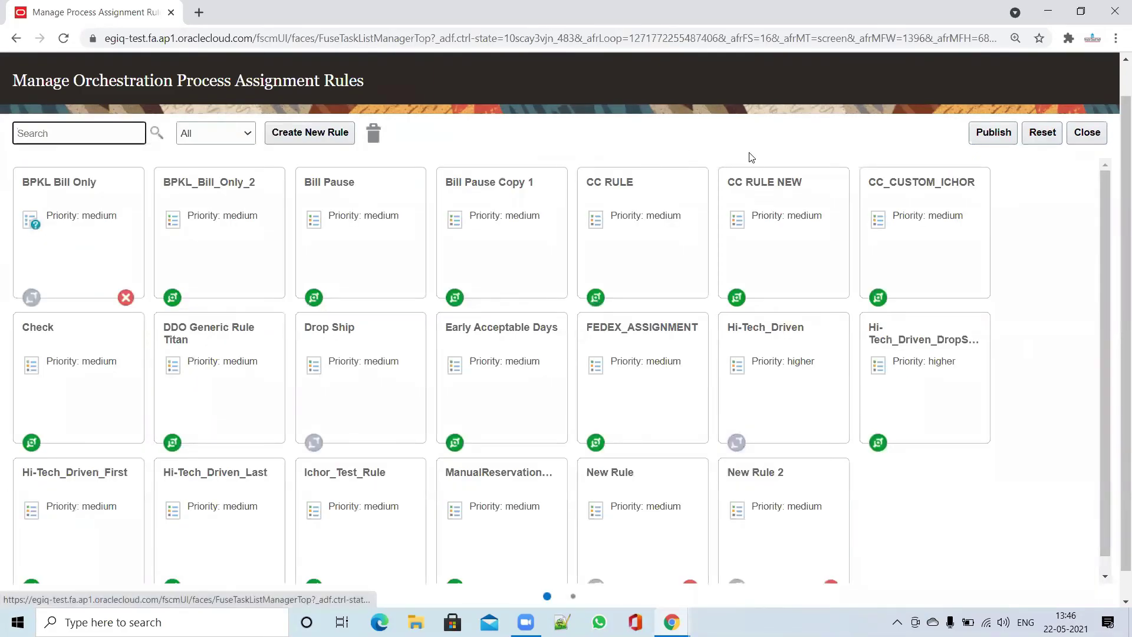
{"action": "scroll", "coordinate": [915, 383], "scroll_direction": "down", "scroll_amount": 1}
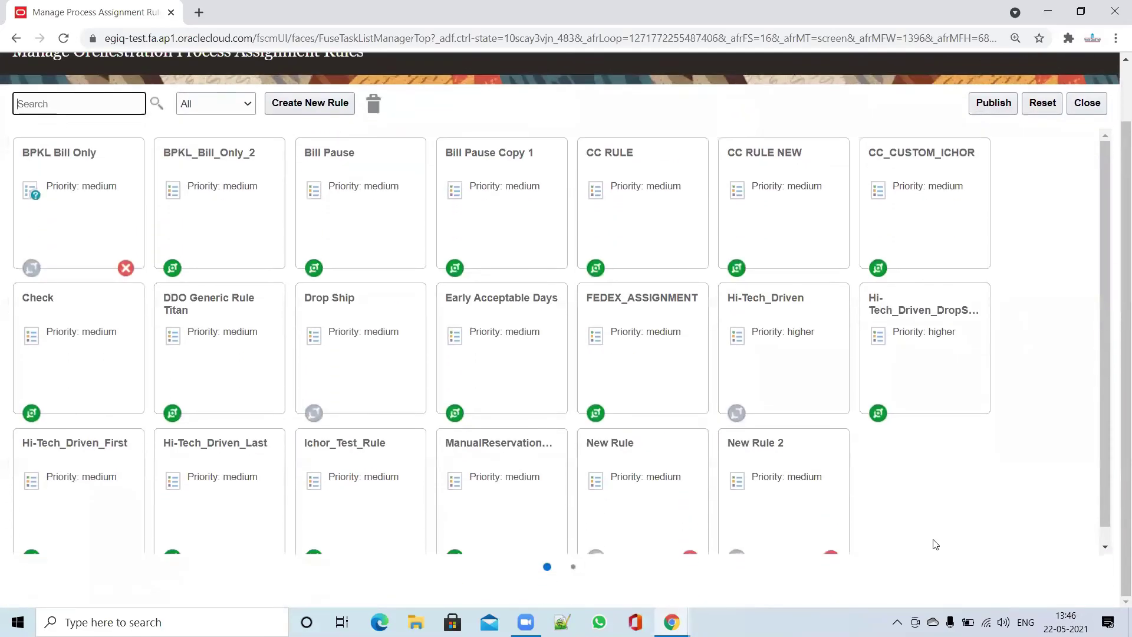
{"action": "left_click", "coordinate": [573, 567]}
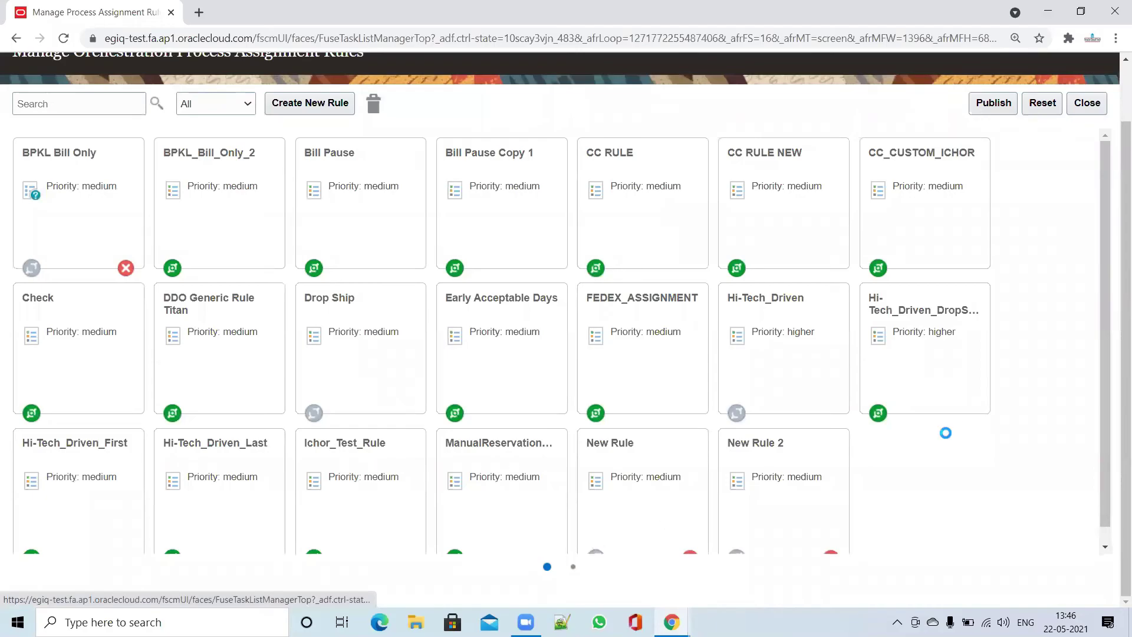
{"action": "left_click", "coordinate": [504, 407]}
{"action": "left_click", "coordinate": [450, 340]}
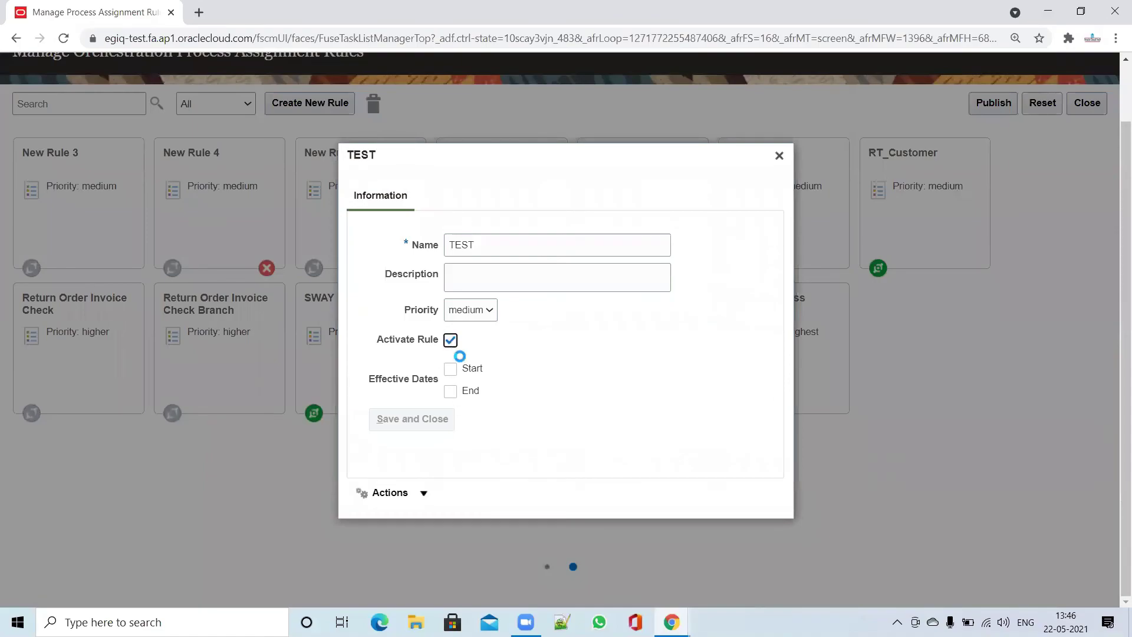
{"action": "left_click", "coordinate": [425, 422]}
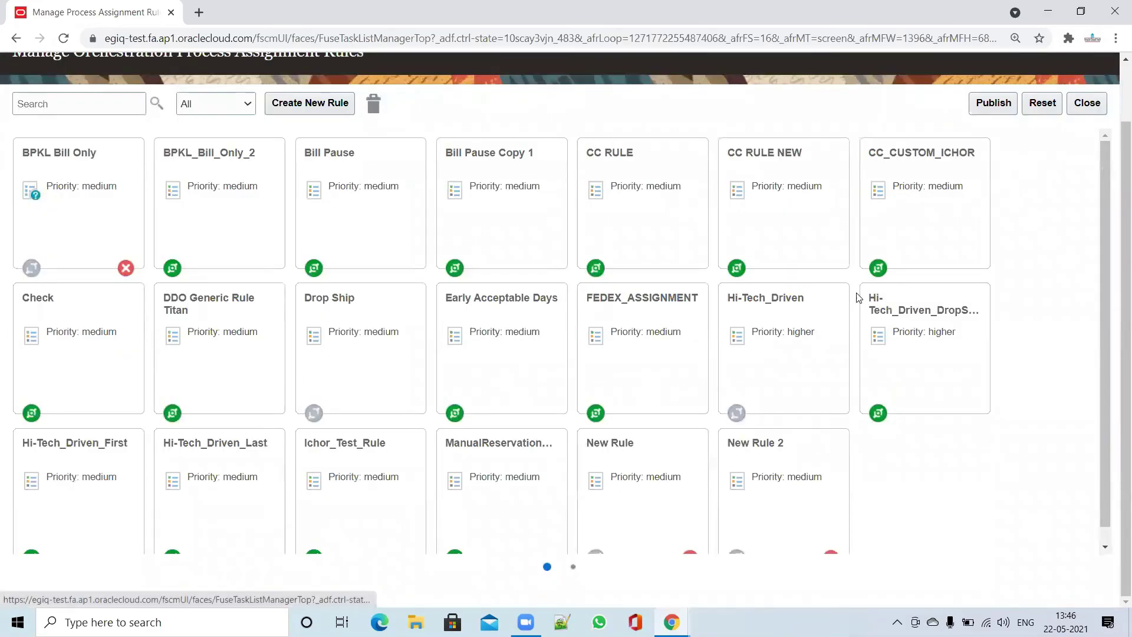
Publish all draft assignment rule changes and close the rules page, returning to the setup task search.
{"action": "left_click", "coordinate": [993, 104]}
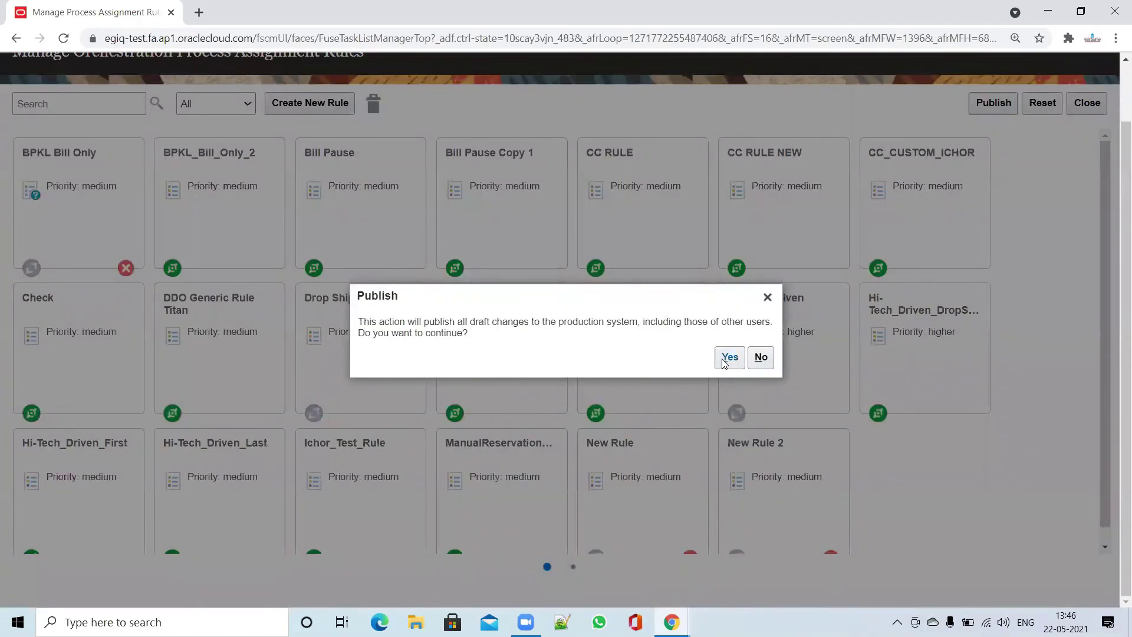
{"action": "left_click", "coordinate": [729, 357]}
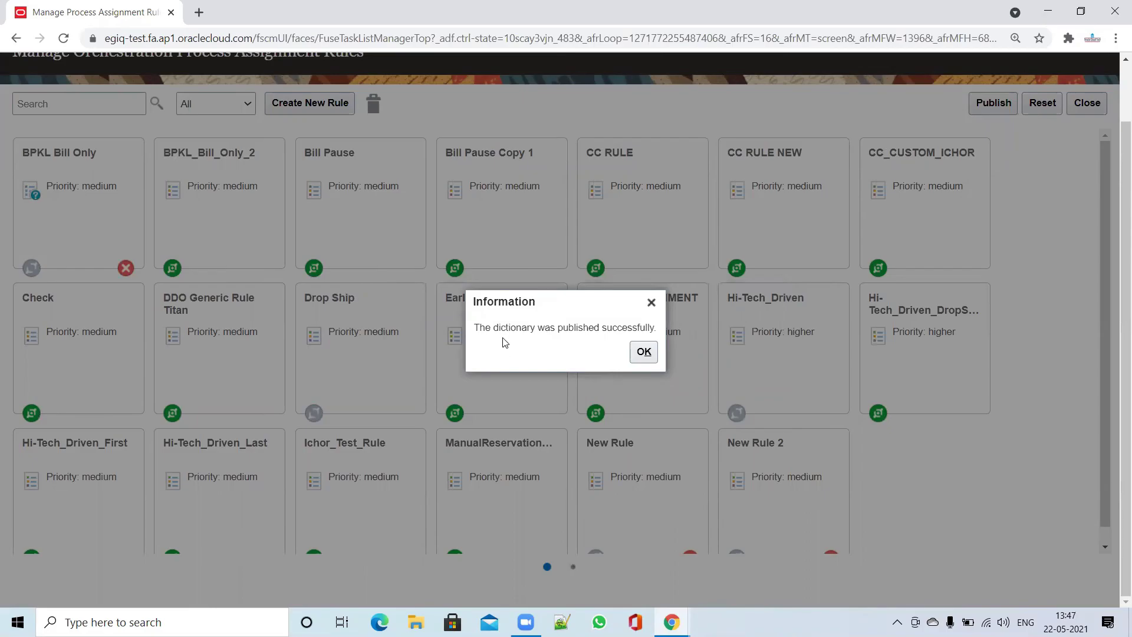
{"action": "left_click", "coordinate": [643, 352]}
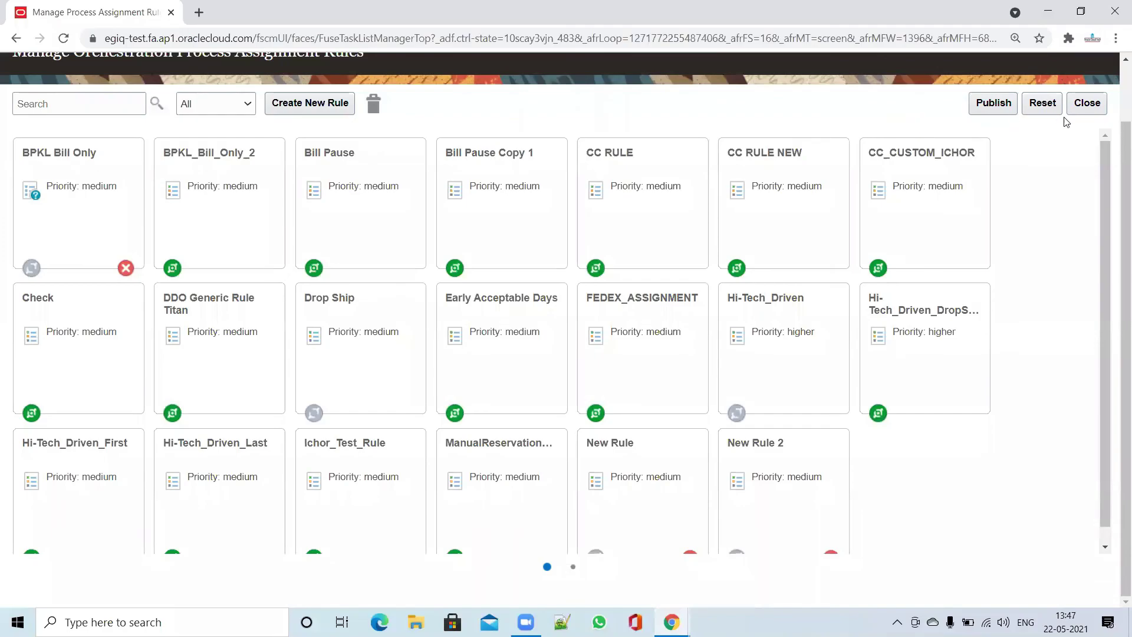
{"action": "left_click", "coordinate": [1088, 106]}
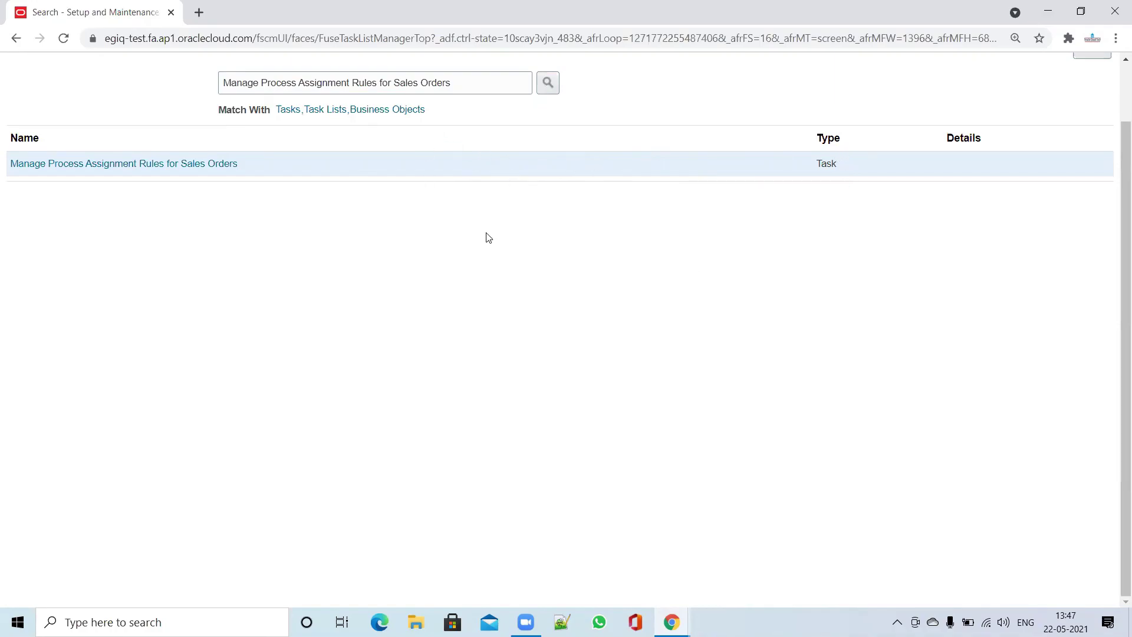
{"action": "scroll", "coordinate": [695, 328], "scroll_direction": "up", "scroll_amount": 2}
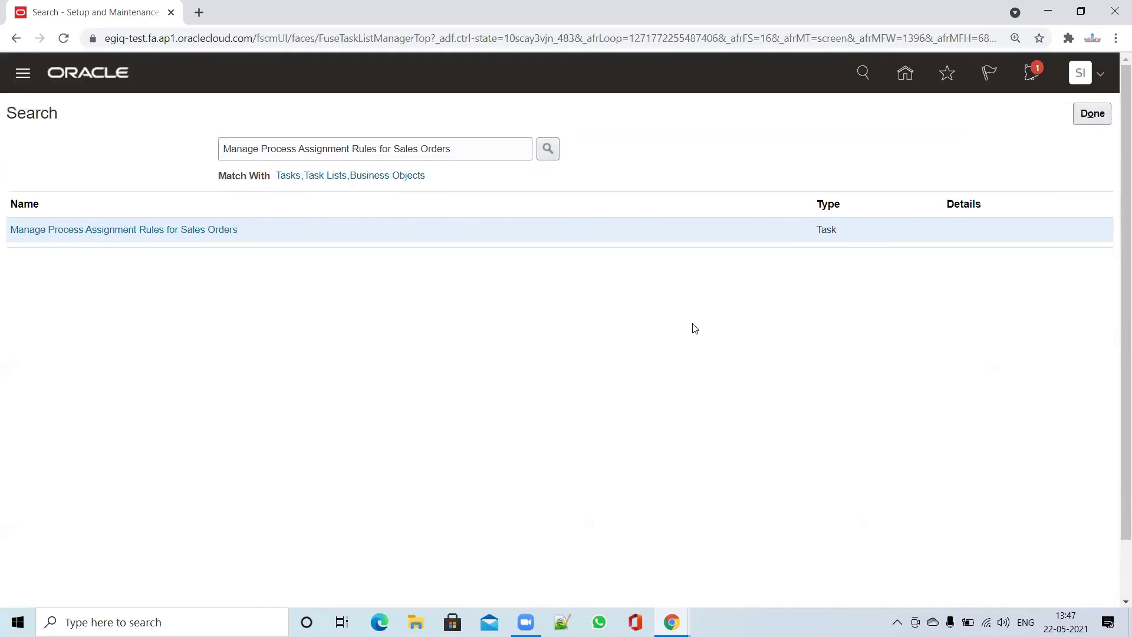